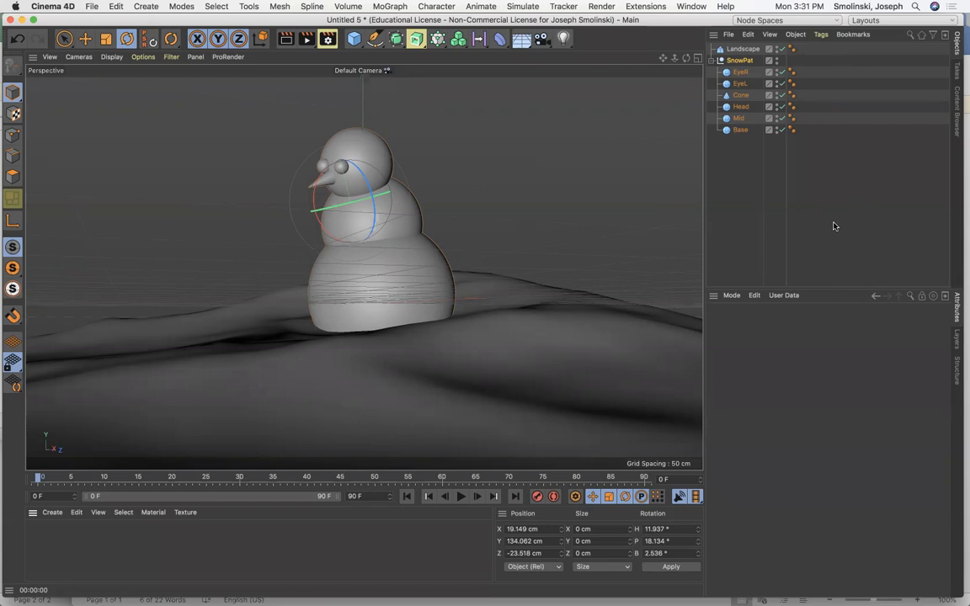
# Render the snowman scene in the view, add a Physical Sky, and render it again.
pyautogui.click(286, 40)
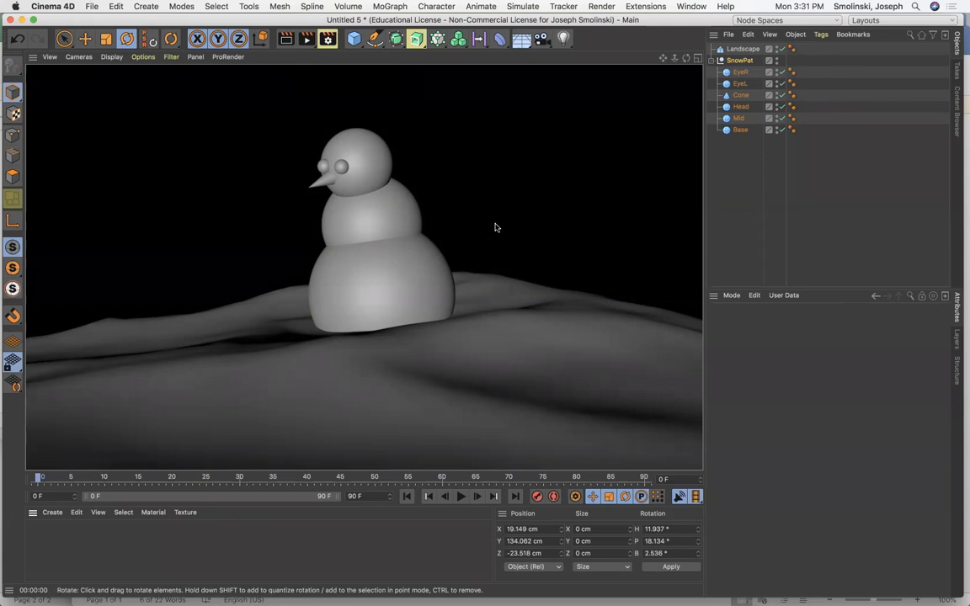
pyautogui.click(521, 42)
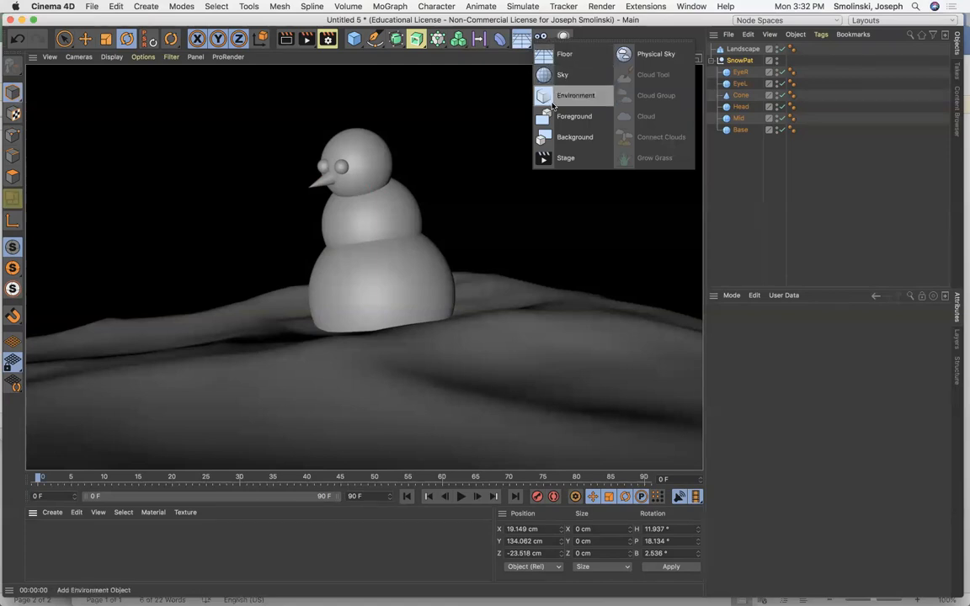
pyautogui.click(649, 55)
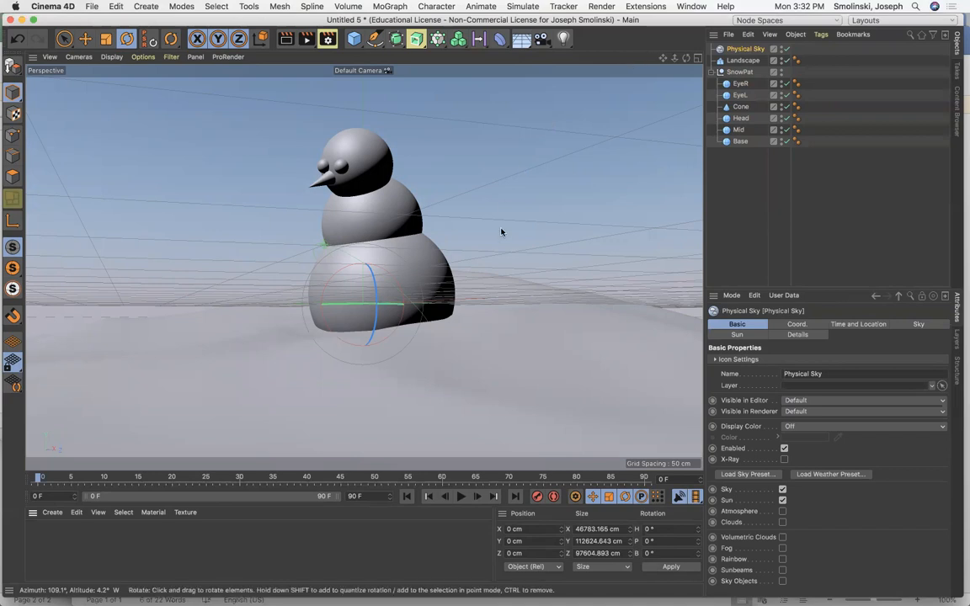
pyautogui.click(287, 40)
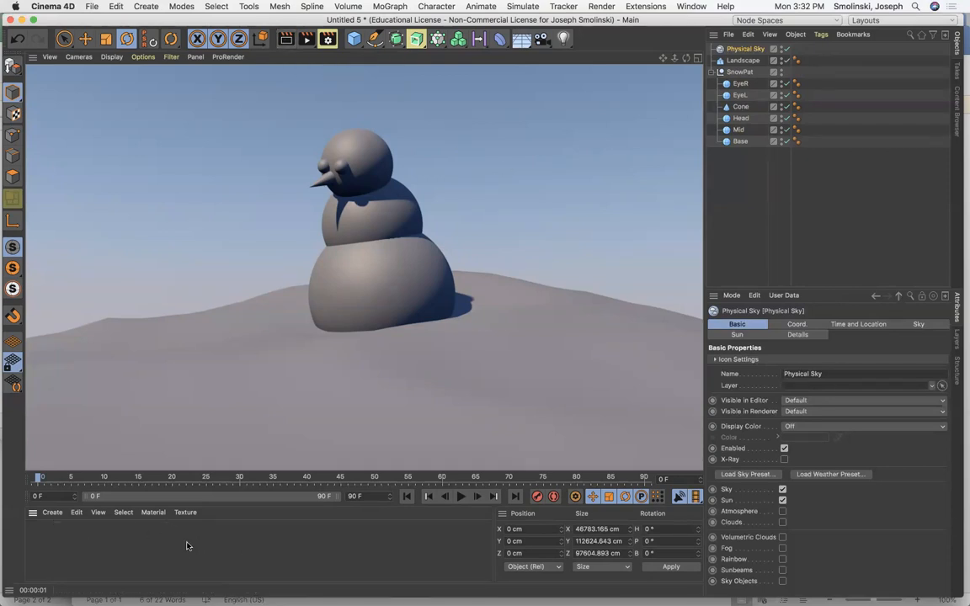
# Create a new standard material and set its colour to pure white with 100% value.
pyautogui.click(53, 510)
pyautogui.moveTo(65, 402)
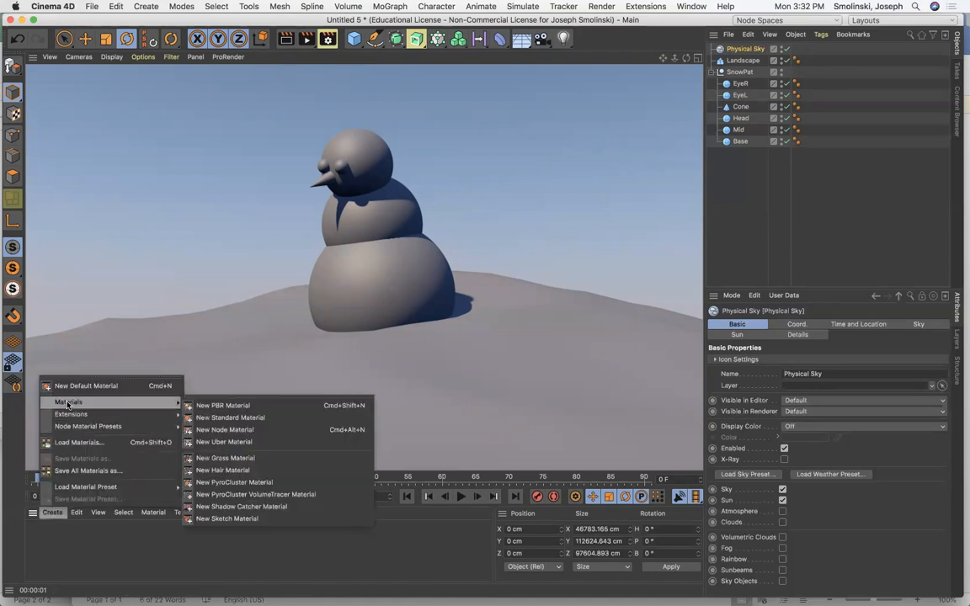
pyautogui.click(270, 419)
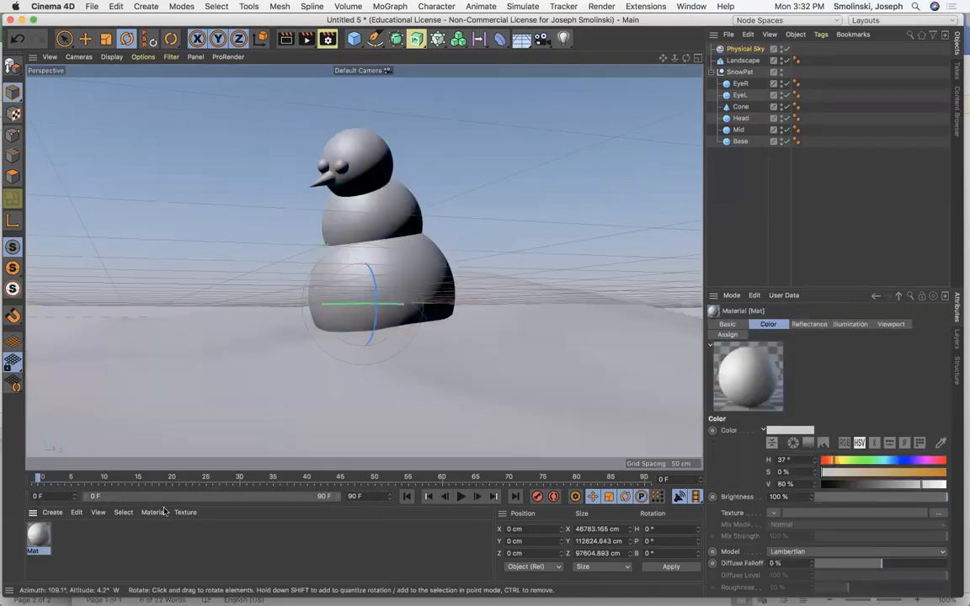
pyautogui.doubleClick(37, 537)
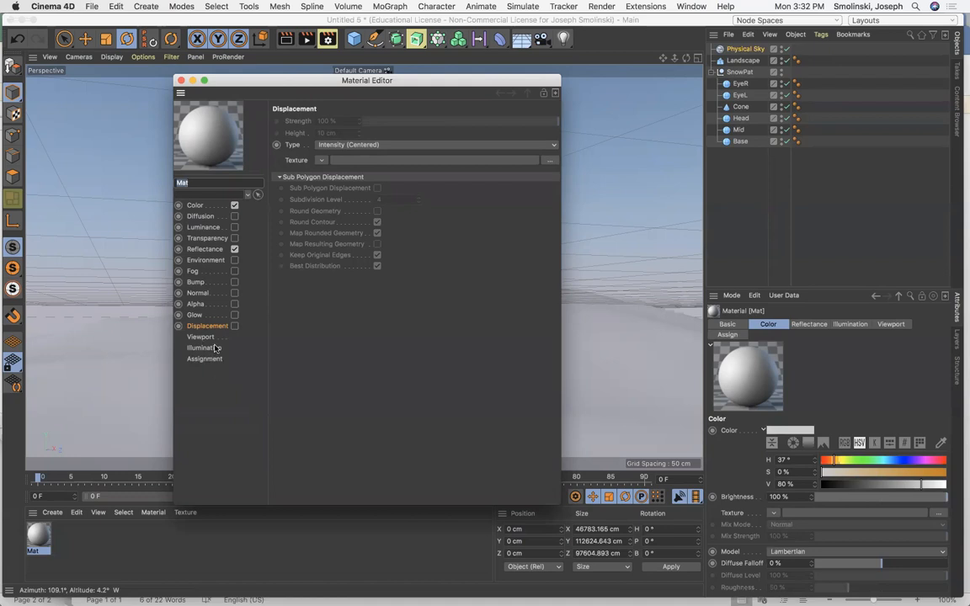
pyautogui.click(195, 206)
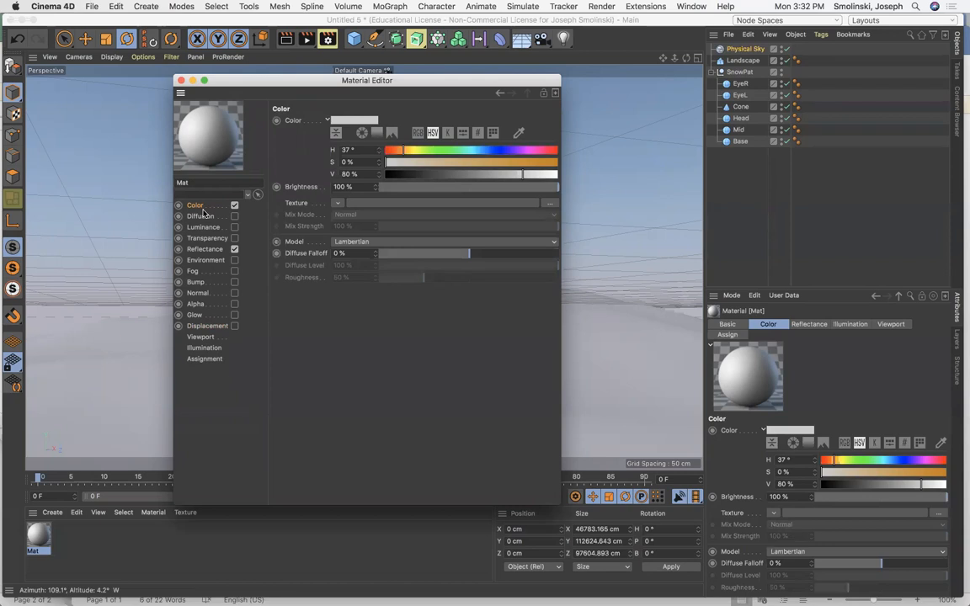
pyautogui.click(356, 122)
pyautogui.moveTo(440, 145); pyautogui.dragTo(495, 146)
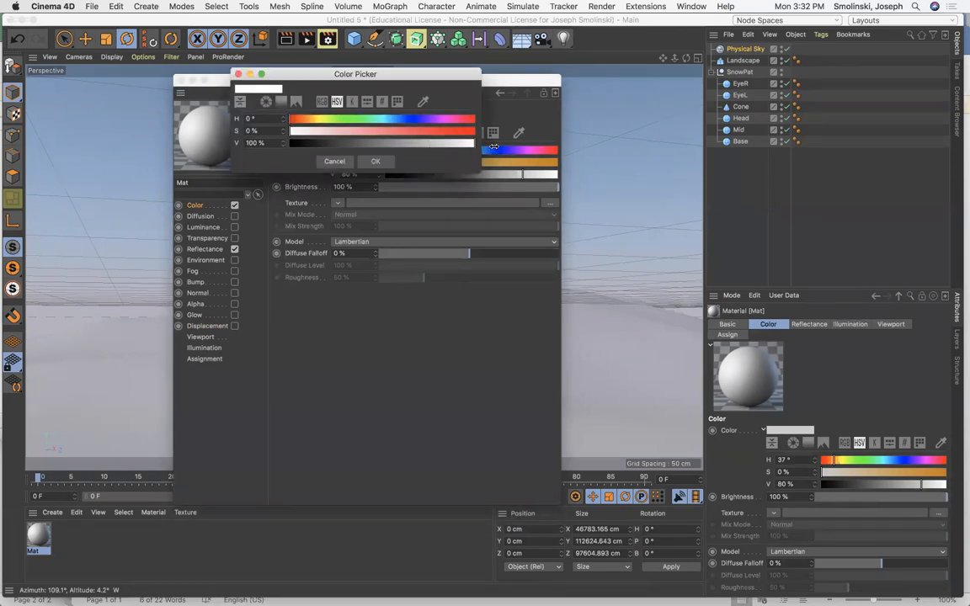
pyautogui.click(376, 161)
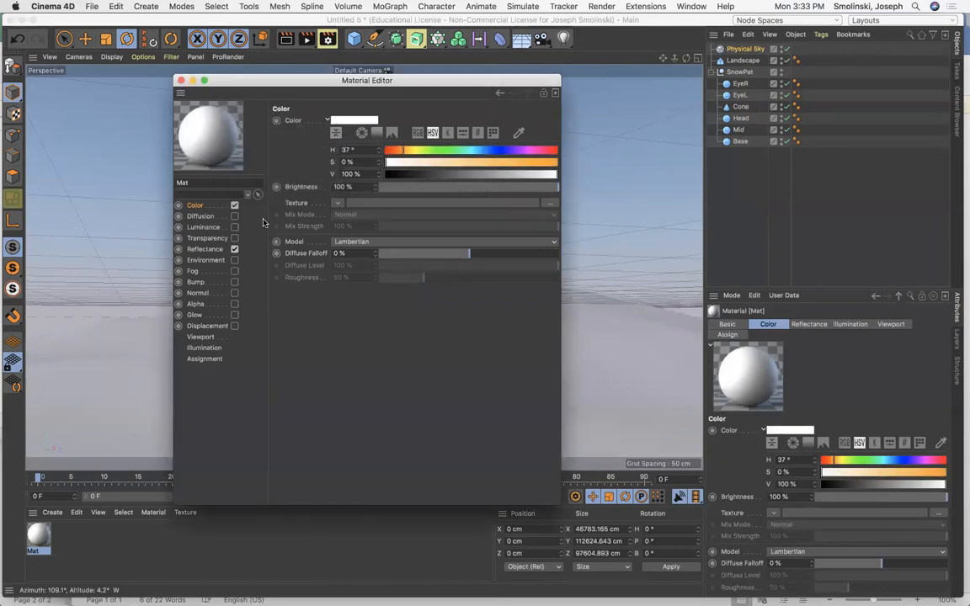
# Add a GGX reflectance layer to the material with 70% roughness and 53% layer opacity.
pyautogui.click(205, 250)
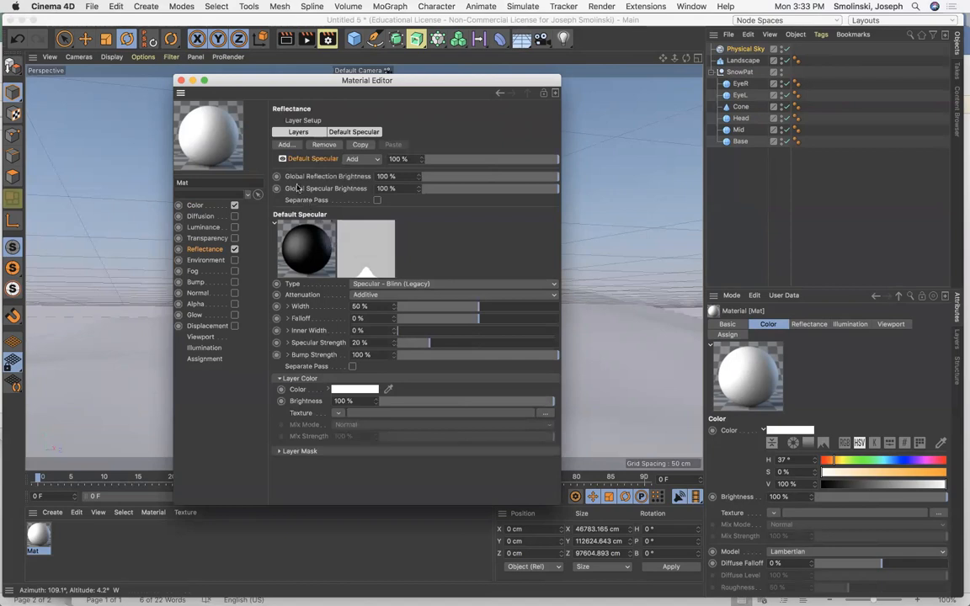
pyautogui.click(285, 145)
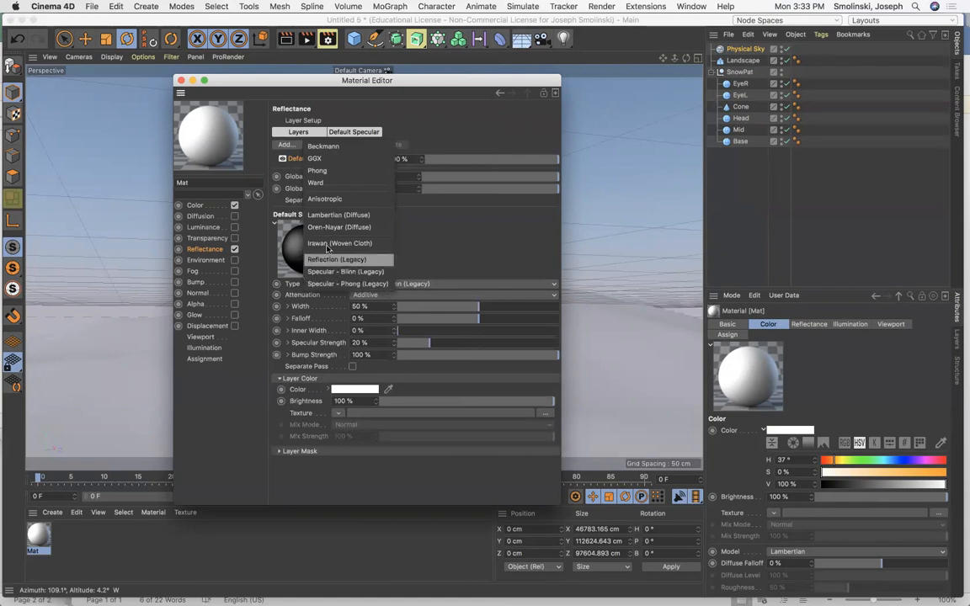
pyautogui.click(325, 161)
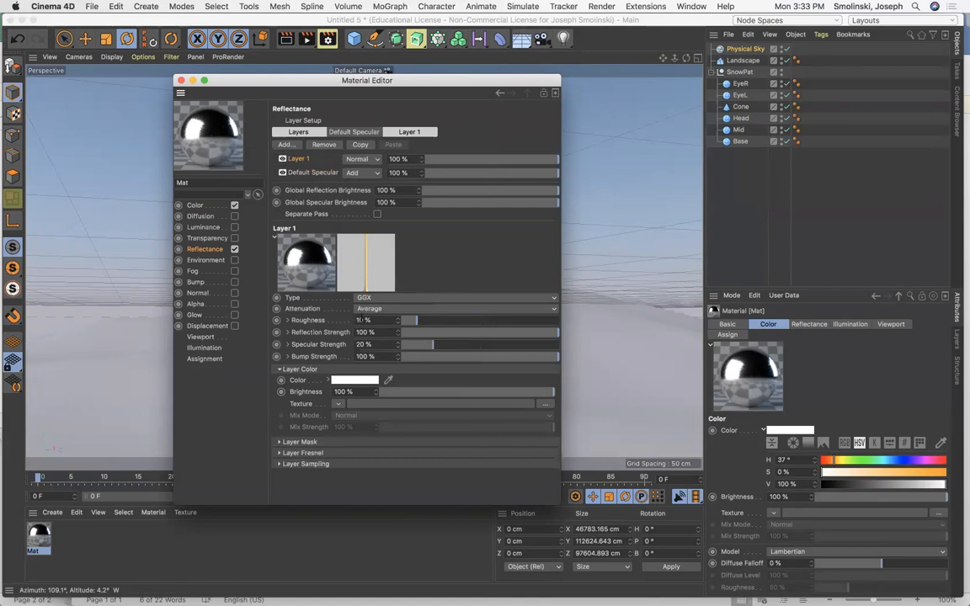
pyautogui.click(481, 321)
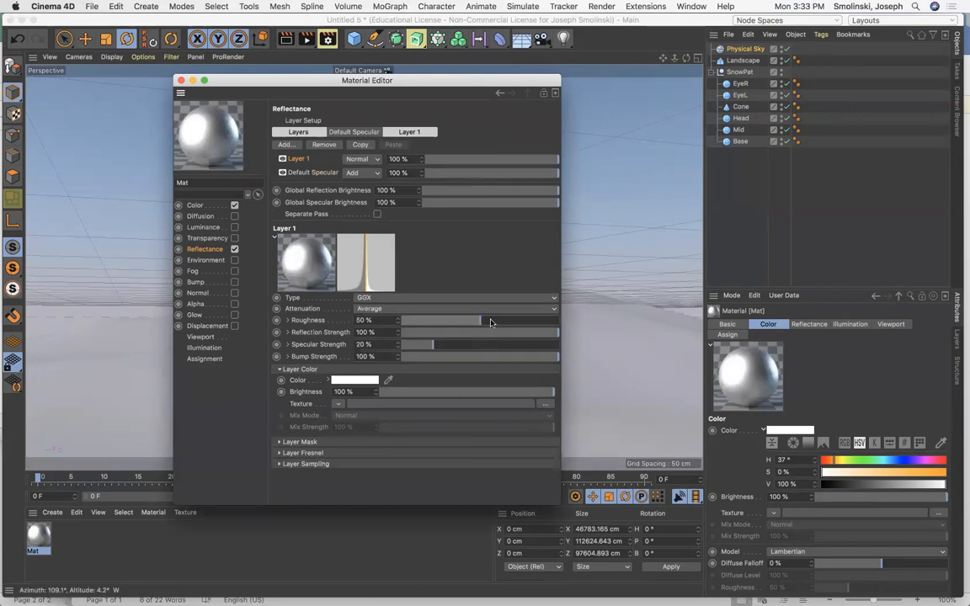
pyautogui.moveTo(491, 323); pyautogui.dragTo(510, 321)
pyautogui.doubleClick(363, 321)
pyautogui.write('70')
pyautogui.press('Return')
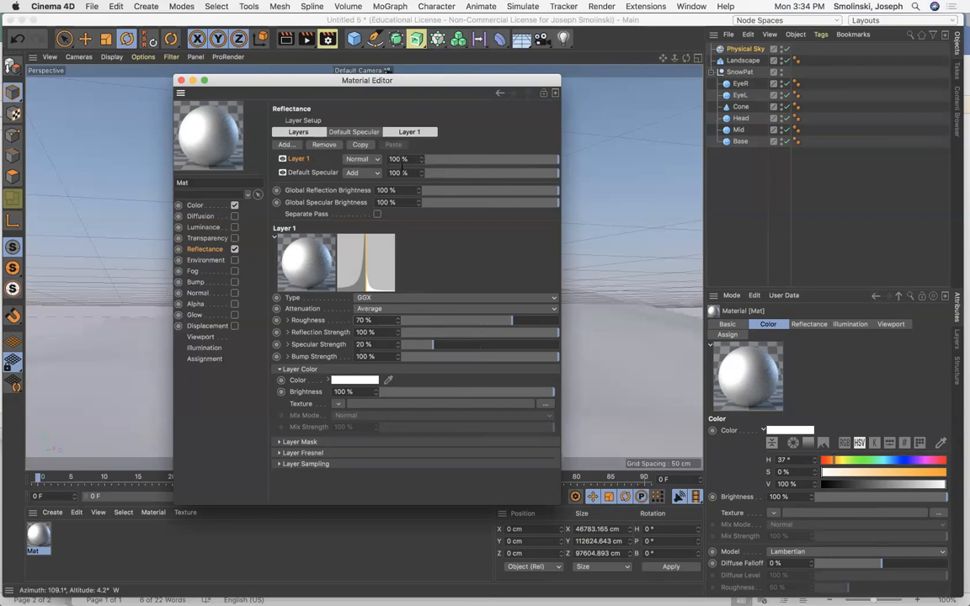
pyautogui.click(497, 160)
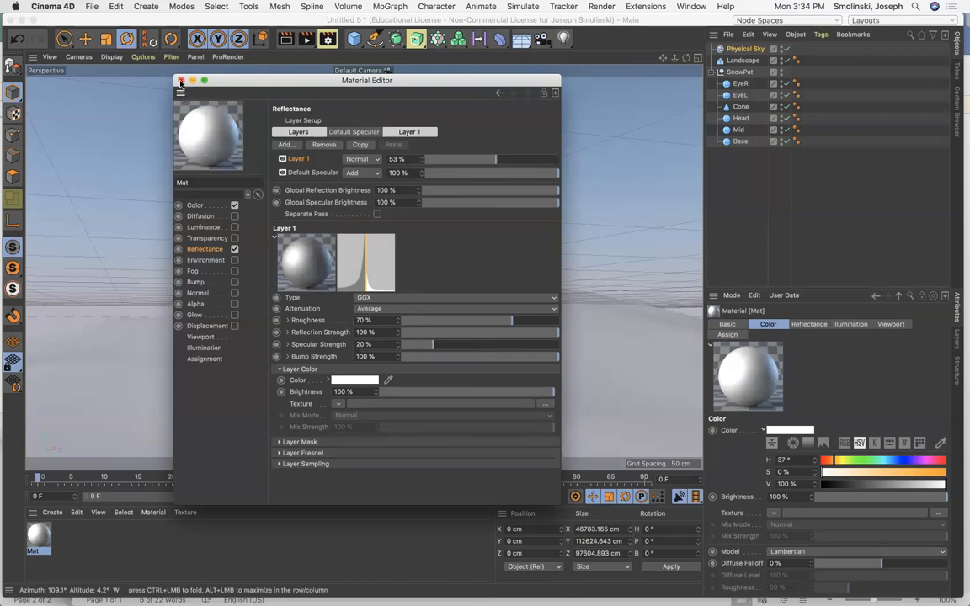
# Enable the material's Bump channel.
pyautogui.click(197, 206)
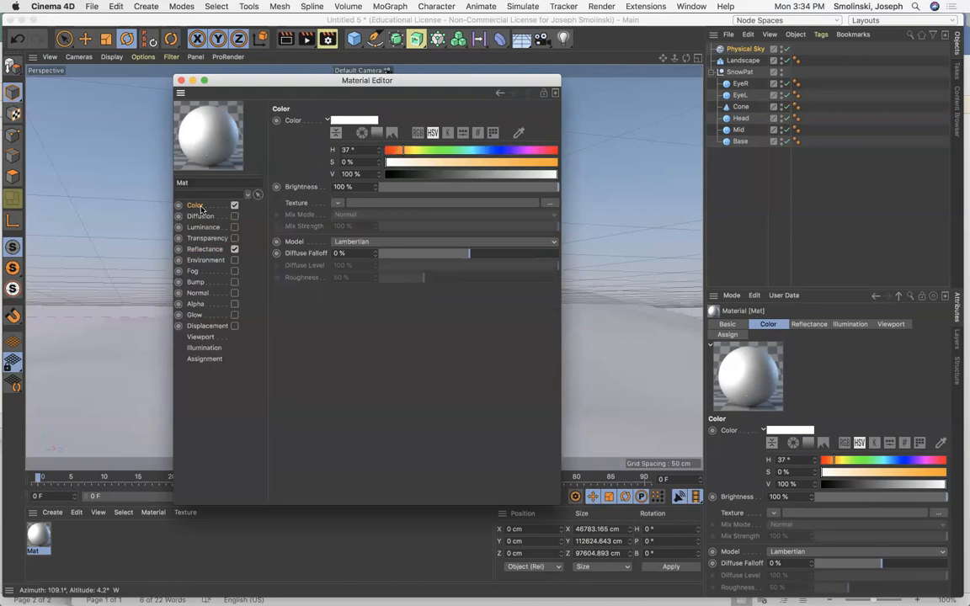
pyautogui.click(202, 250)
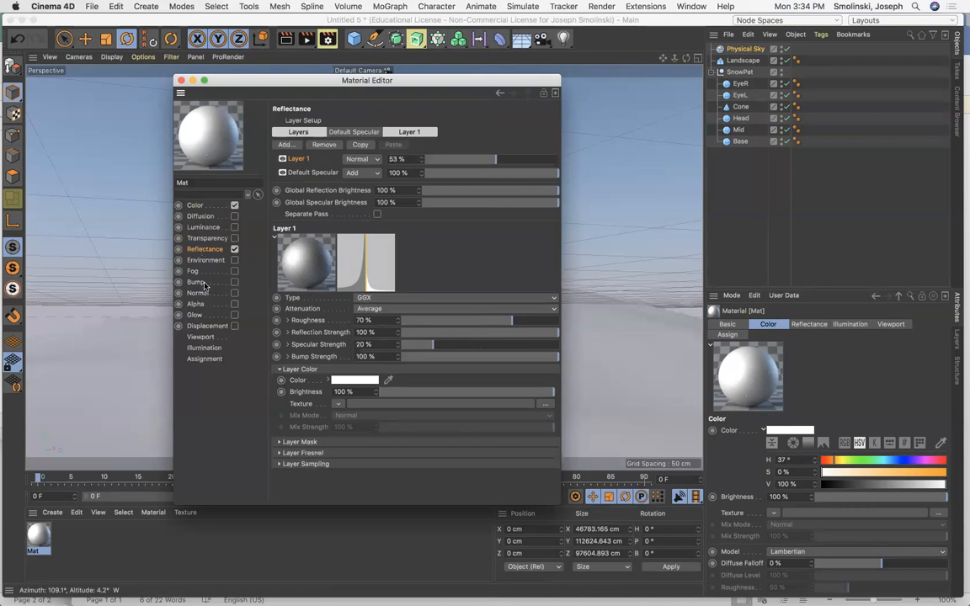
pyautogui.click(196, 282)
pyautogui.click(234, 282)
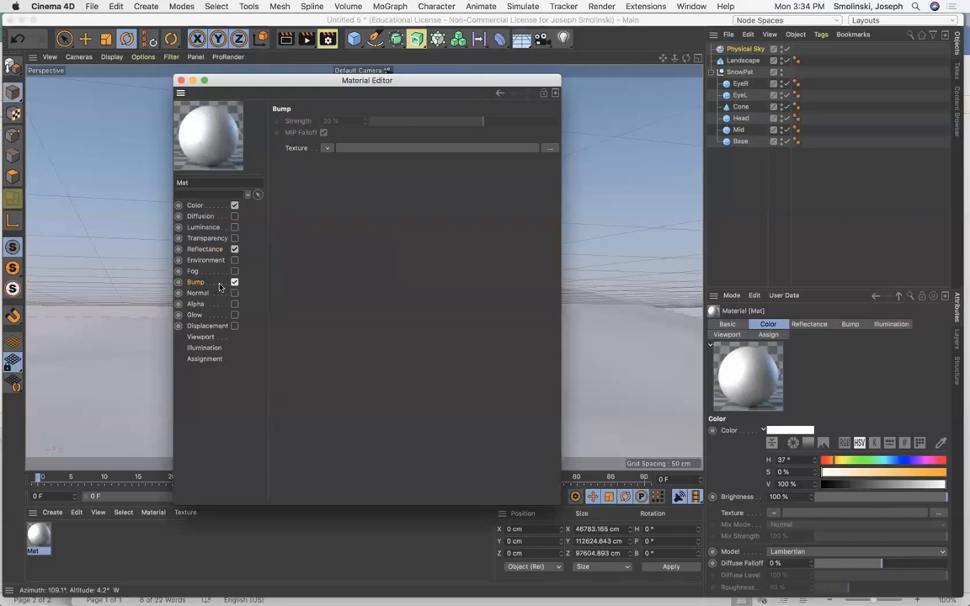
pyautogui.click(199, 207)
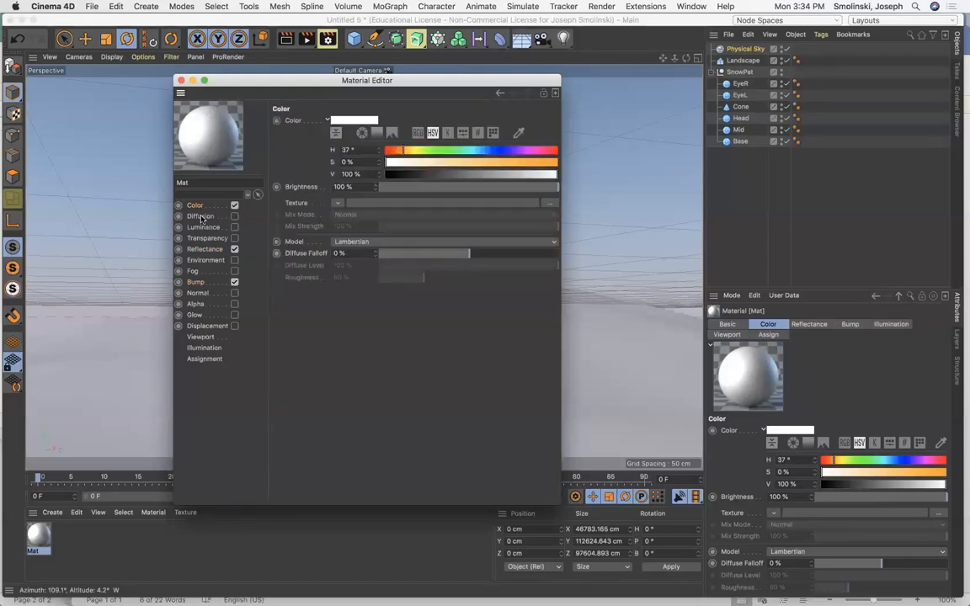
pyautogui.click(204, 228)
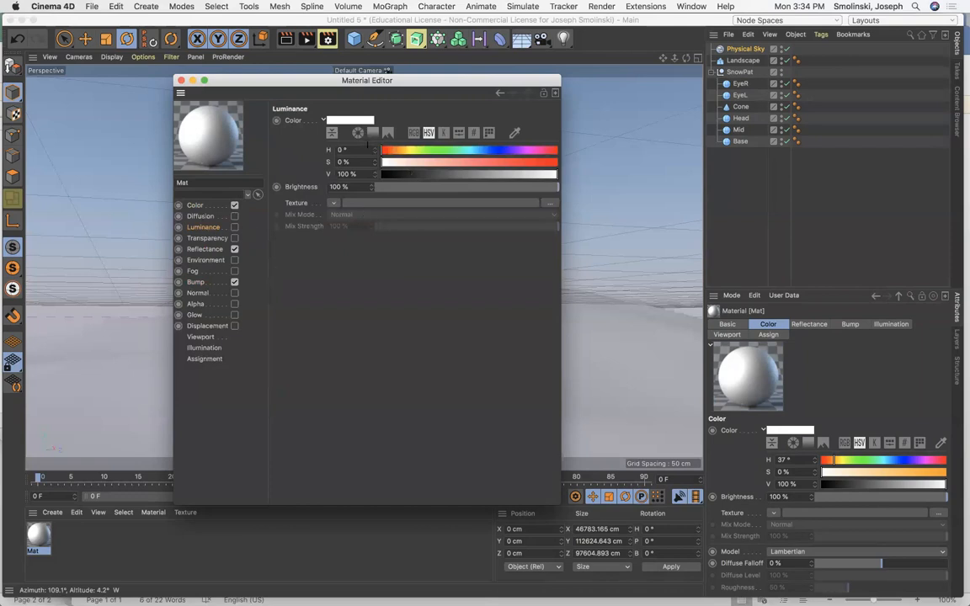
pyautogui.click(234, 228)
pyautogui.click(234, 227)
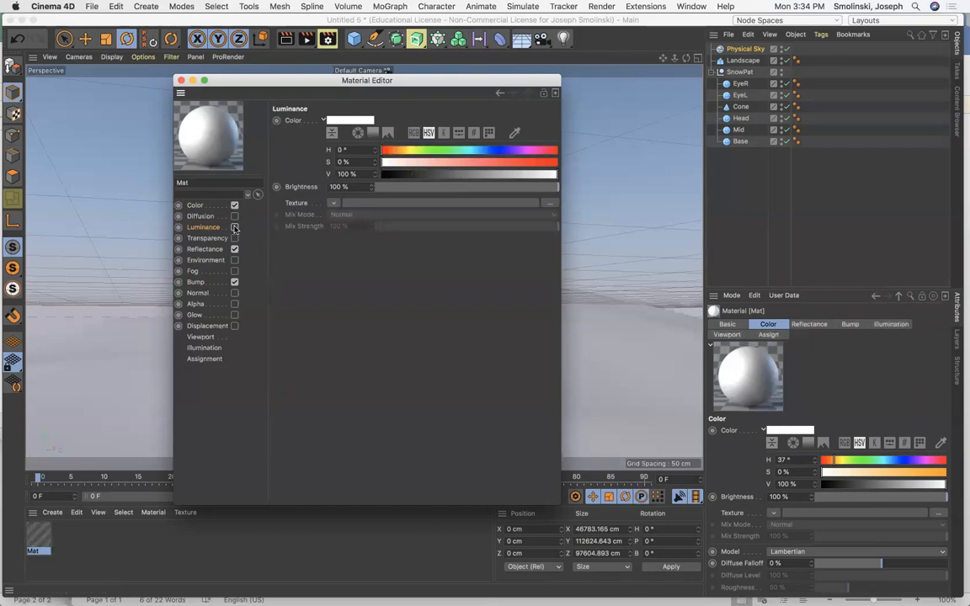
# Load a Noise shader as the texture of the material's Bump channel.
pyautogui.click(200, 283)
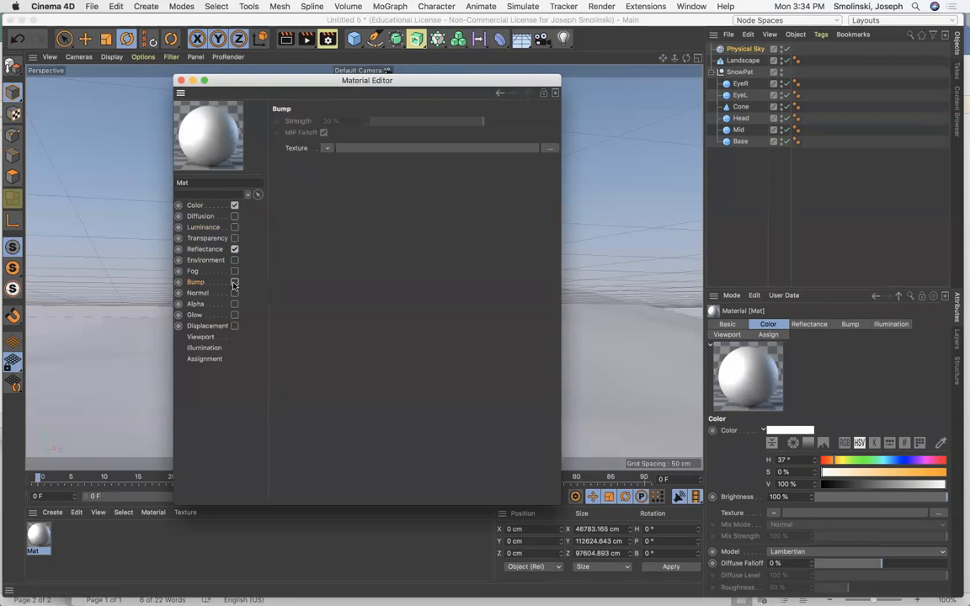
pyautogui.click(330, 149)
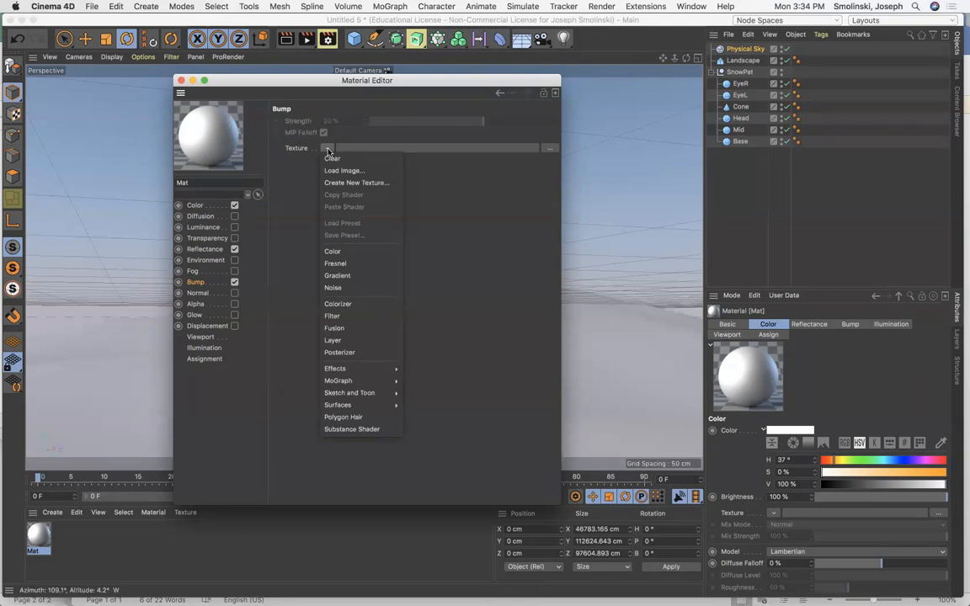
pyautogui.click(338, 289)
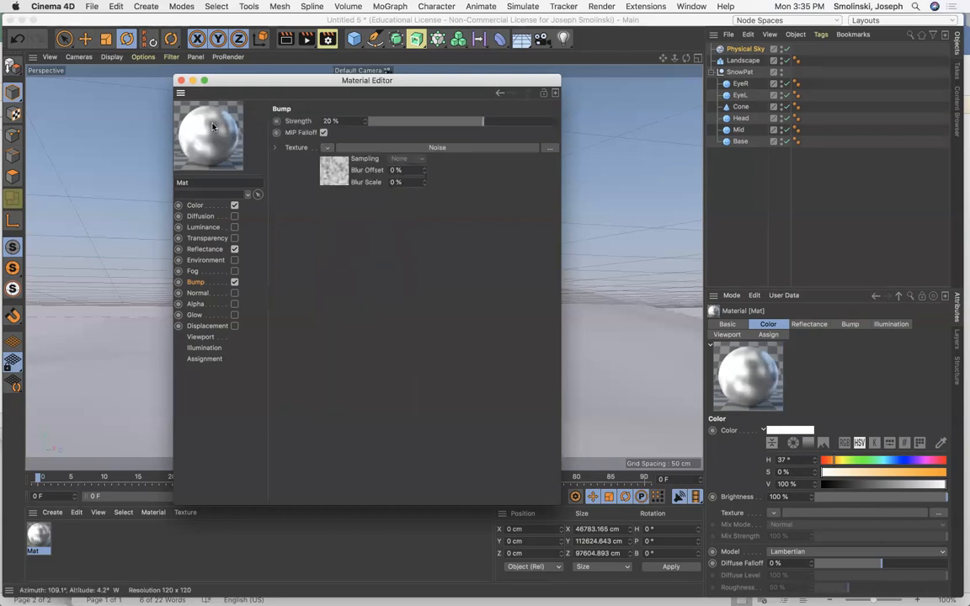
# Set the bump noise shader's seed to 34 and its global scale to 5%.
pyautogui.click(333, 177)
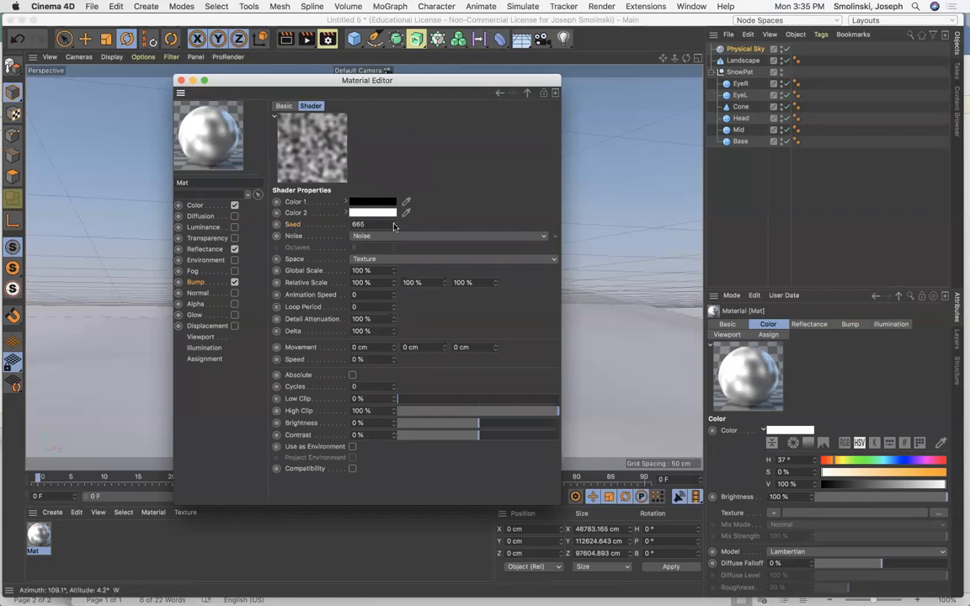
pyautogui.moveTo(384, 225); pyautogui.dragTo(346, 227)
pyautogui.write('34')
pyautogui.press('Return')
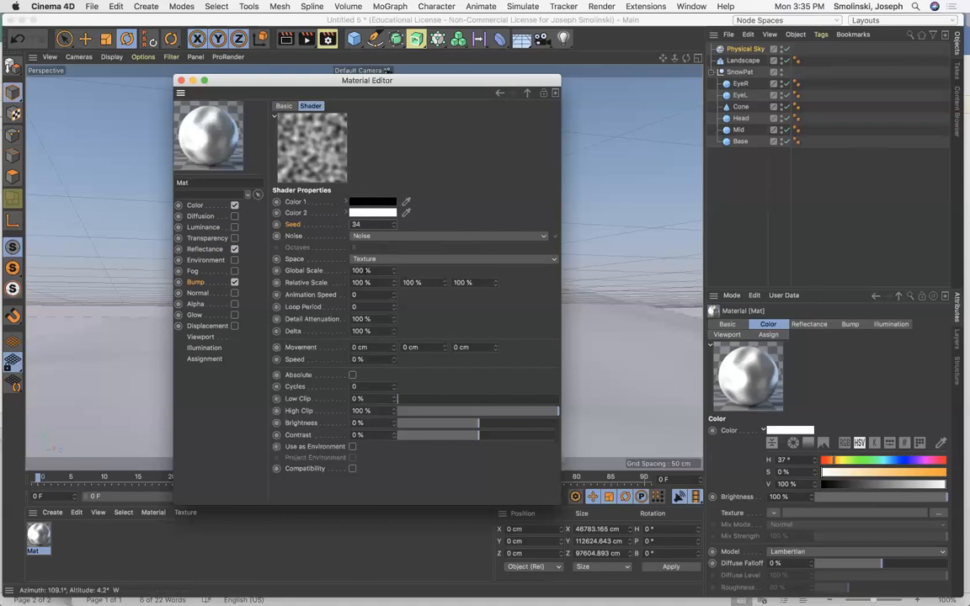
pyautogui.moveTo(365, 271); pyautogui.dragTo(315, 272)
pyautogui.write('5')
pyautogui.press('Return')
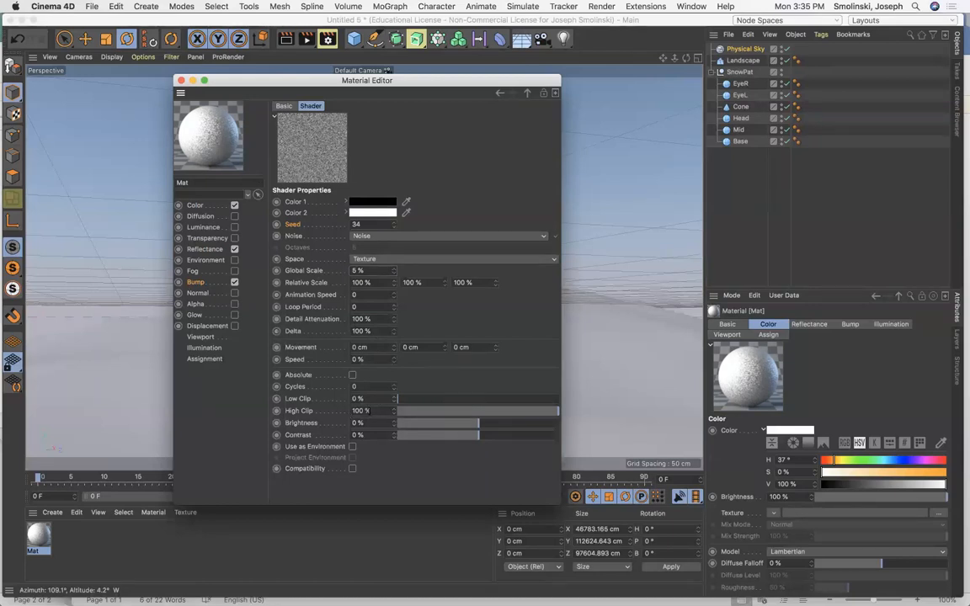
# Raise the noise shader's brightness to 62% and close the material's editor.
pyautogui.click(522, 426)
pyautogui.moveTo(522, 425); pyautogui.dragTo(514, 425)
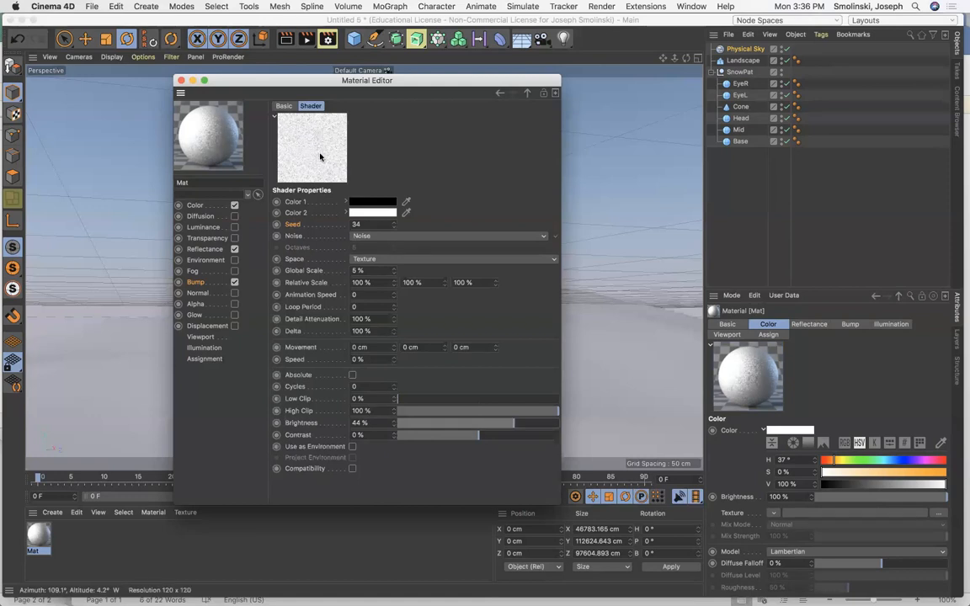
pyautogui.click(529, 423)
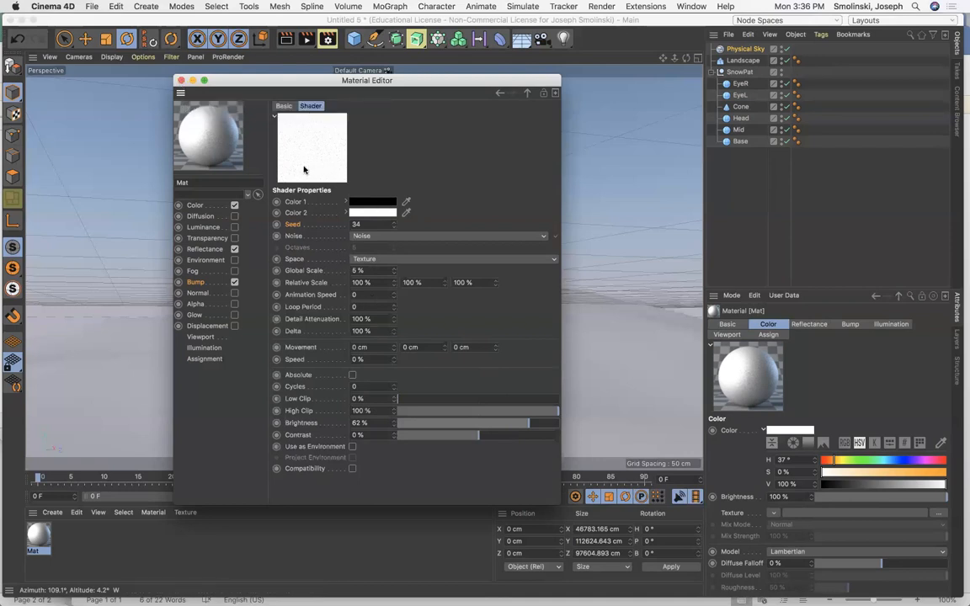
pyautogui.click(180, 80)
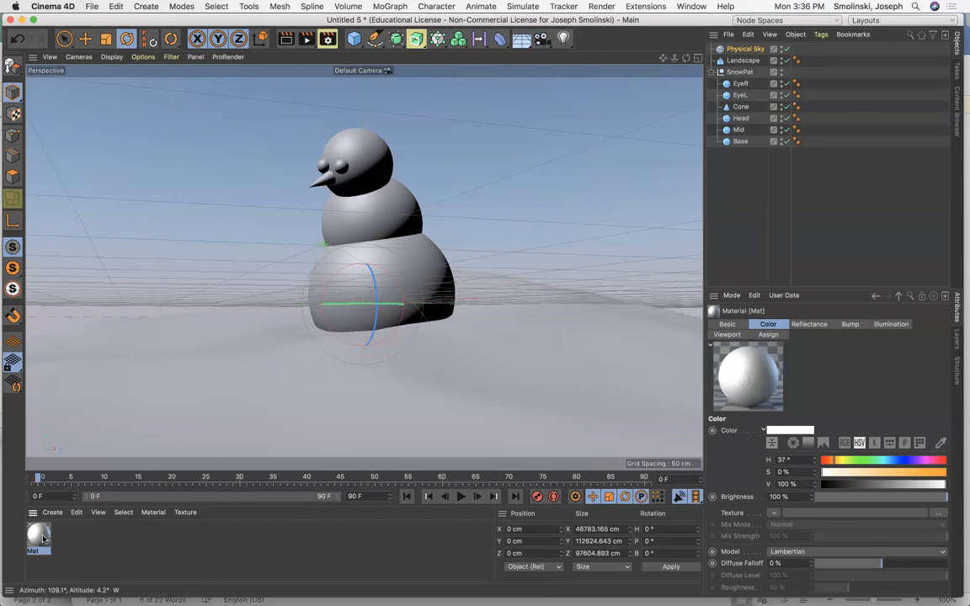
# Apply the white material to the snowman's Base, Mid and Head and to the Landscape, and render the view.
pyautogui.moveTo(41, 536); pyautogui.dragTo(417, 267)
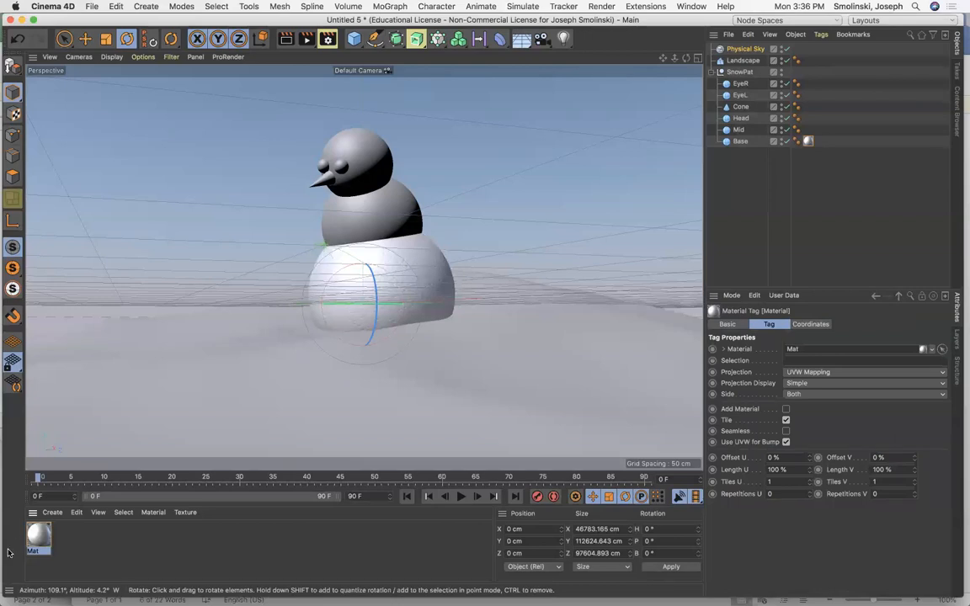
pyautogui.moveTo(36, 541); pyautogui.dragTo(338, 149)
pyautogui.moveTo(37, 543); pyautogui.dragTo(750, 62)
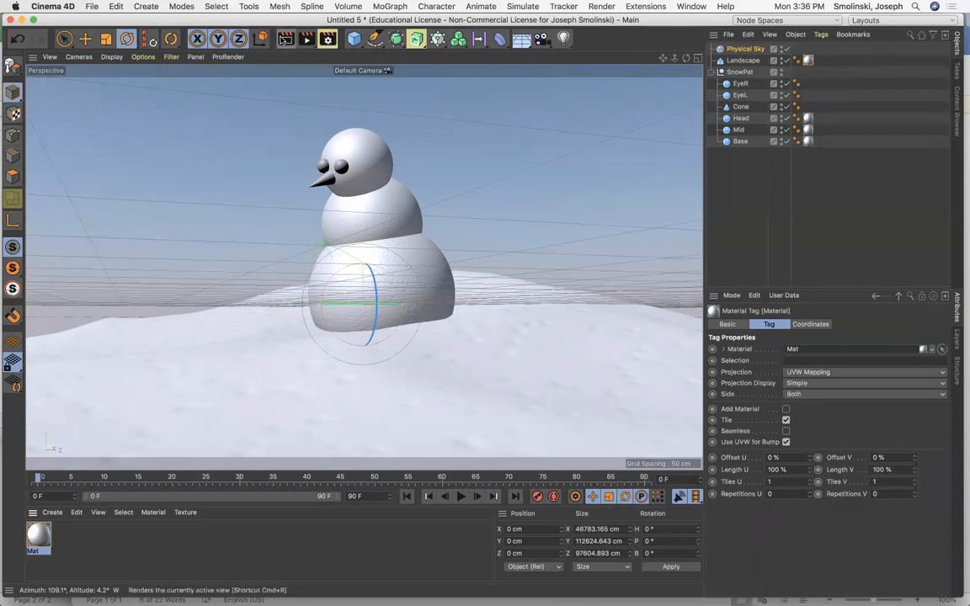
pyautogui.click(284, 40)
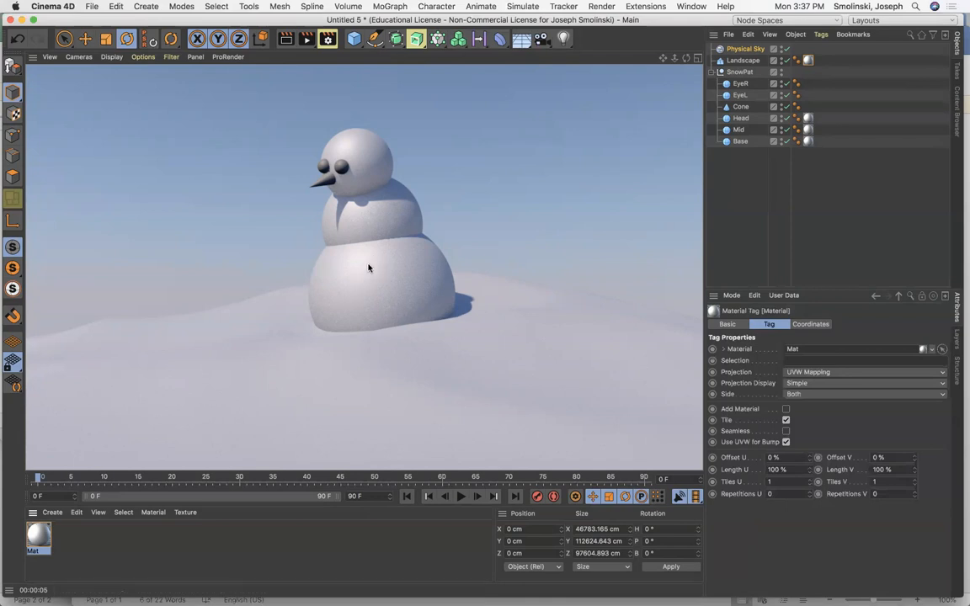
# Enable the Displacement channel of the white material and load a Noise shader as its texture.
pyautogui.doubleClick(37, 539)
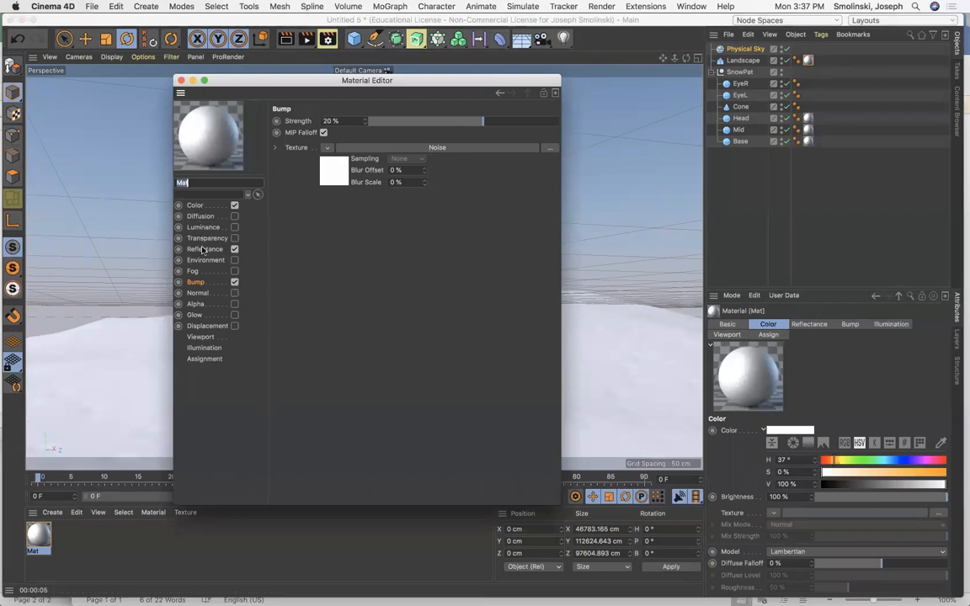
pyautogui.click(234, 326)
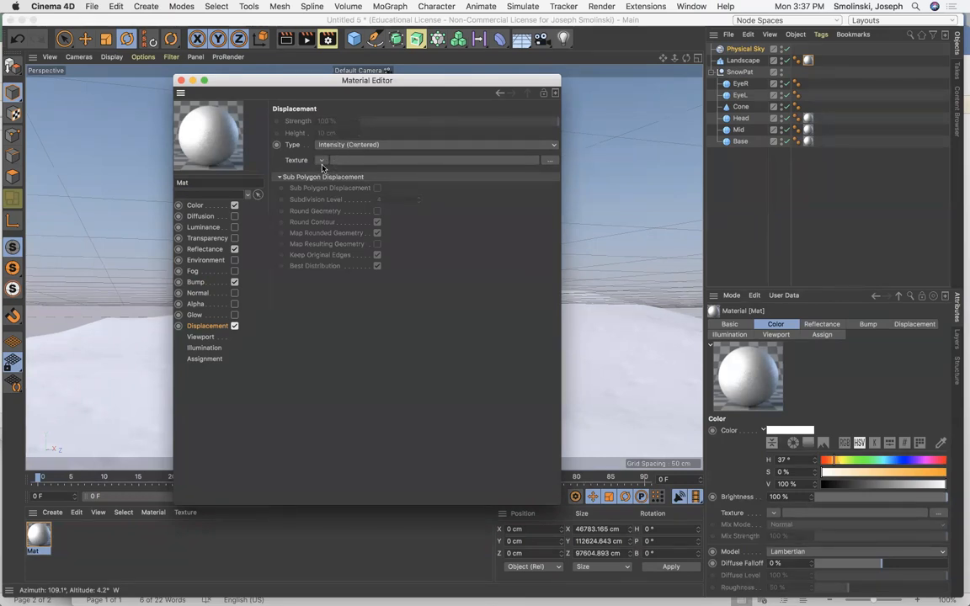
pyautogui.click(322, 161)
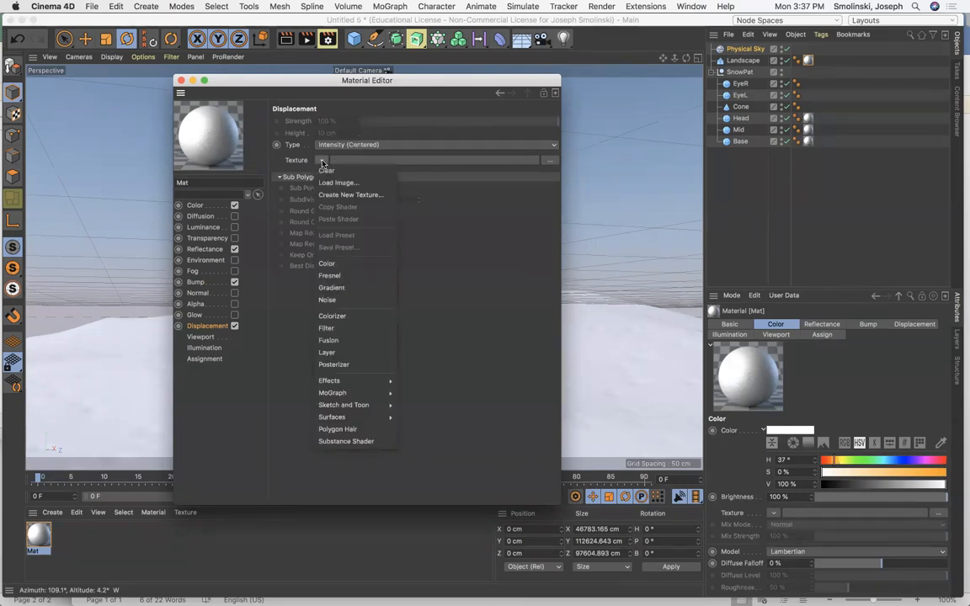
pyautogui.click(326, 300)
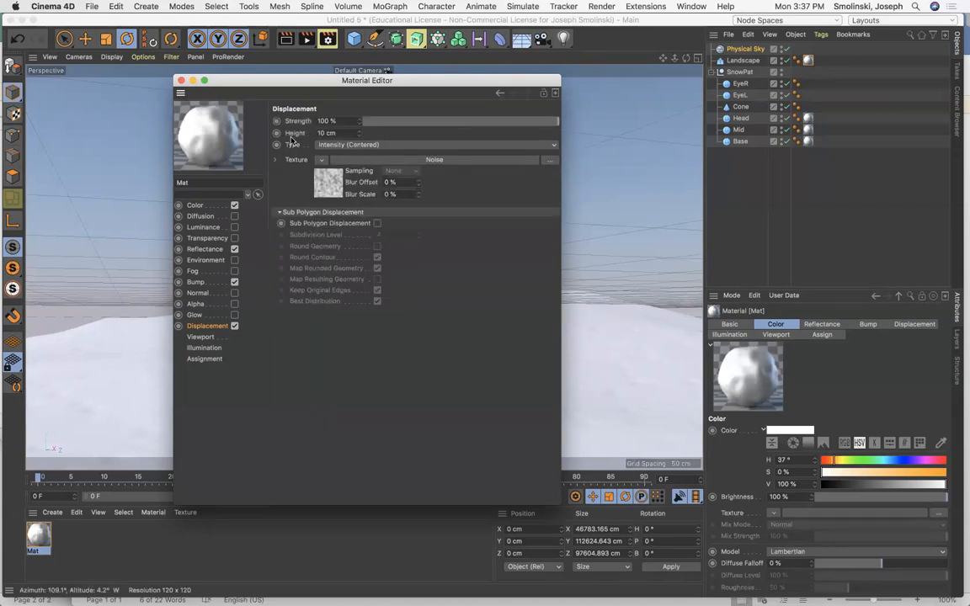
# Adjust the seed of the displacement noise shader, close the material's editor and render the view.
pyautogui.click(331, 187)
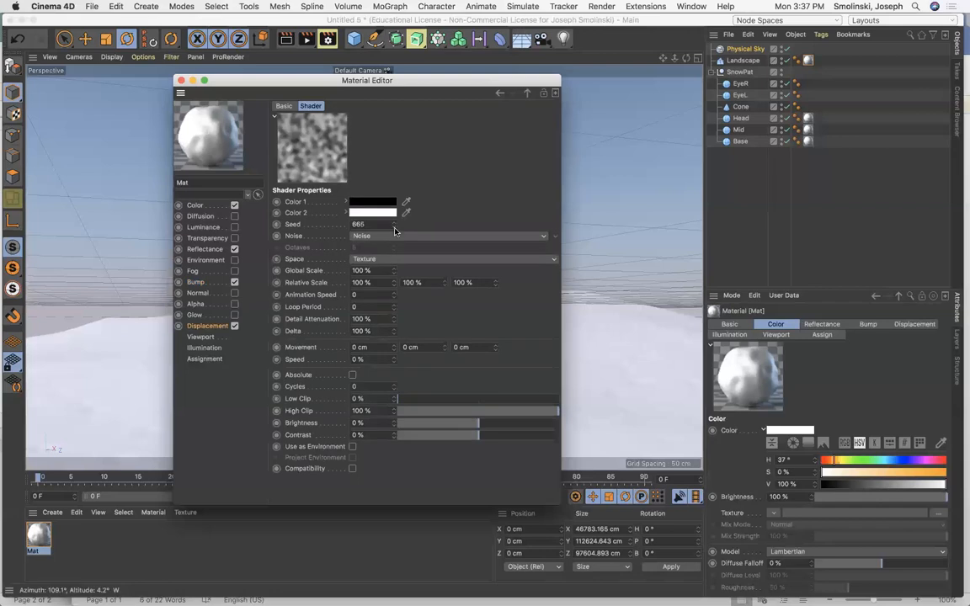
pyautogui.moveTo(393, 224); pyautogui.dragTo(394, 224)
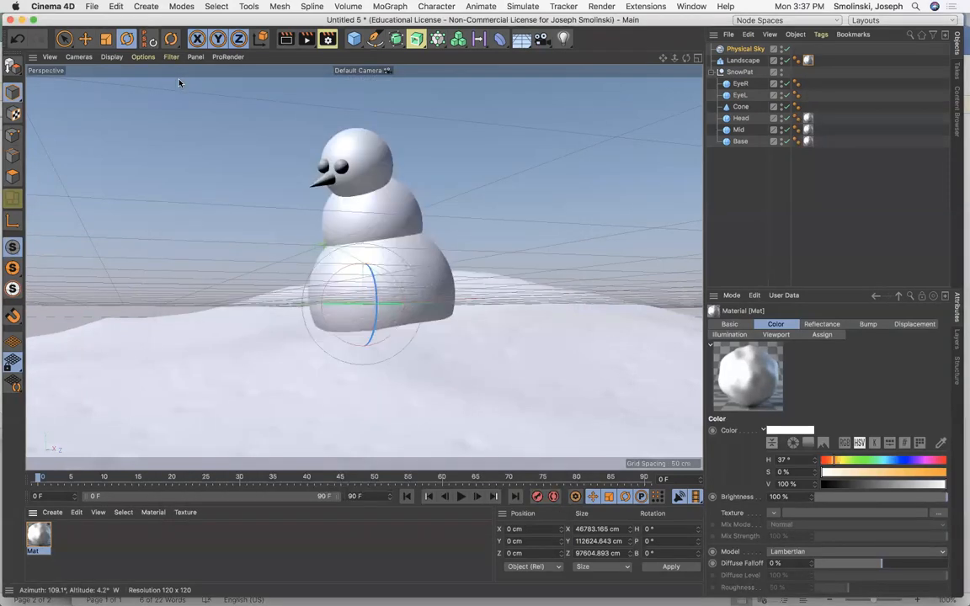
pyautogui.click(178, 80)
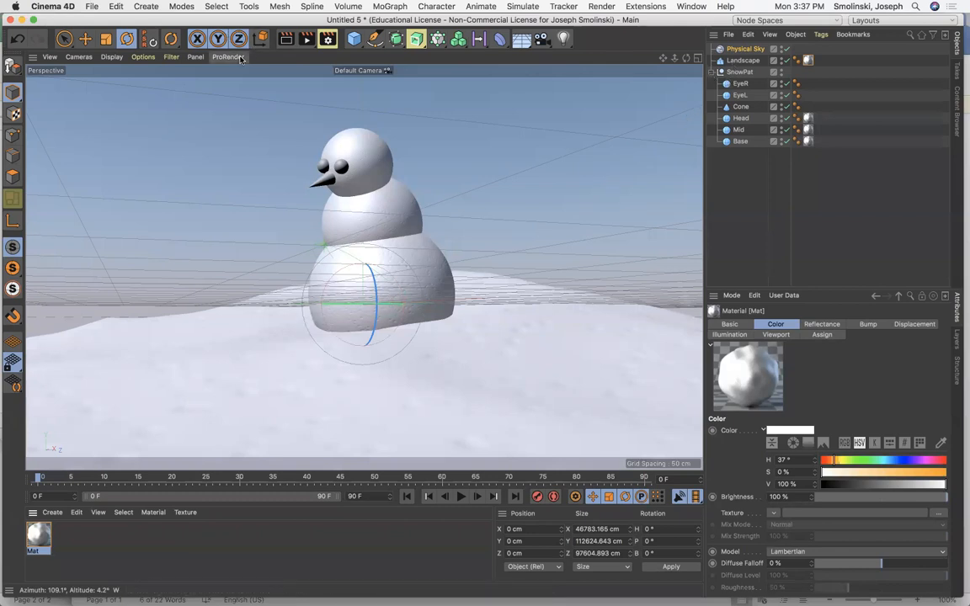
pyautogui.click(286, 40)
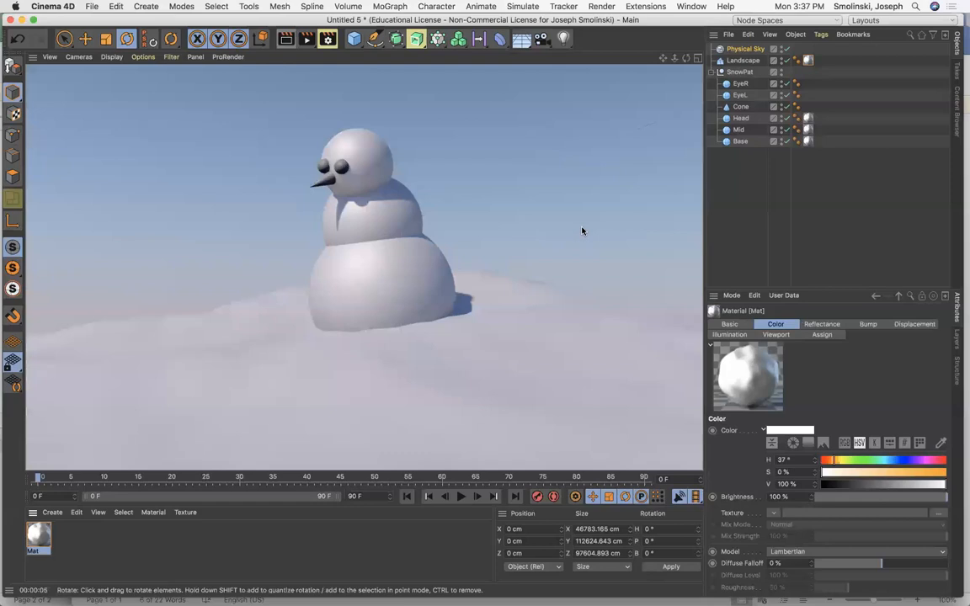
# Convert the snowman's Base, Head and Mid spheres into editable polygon objects and render the view.
pyautogui.click(741, 119)
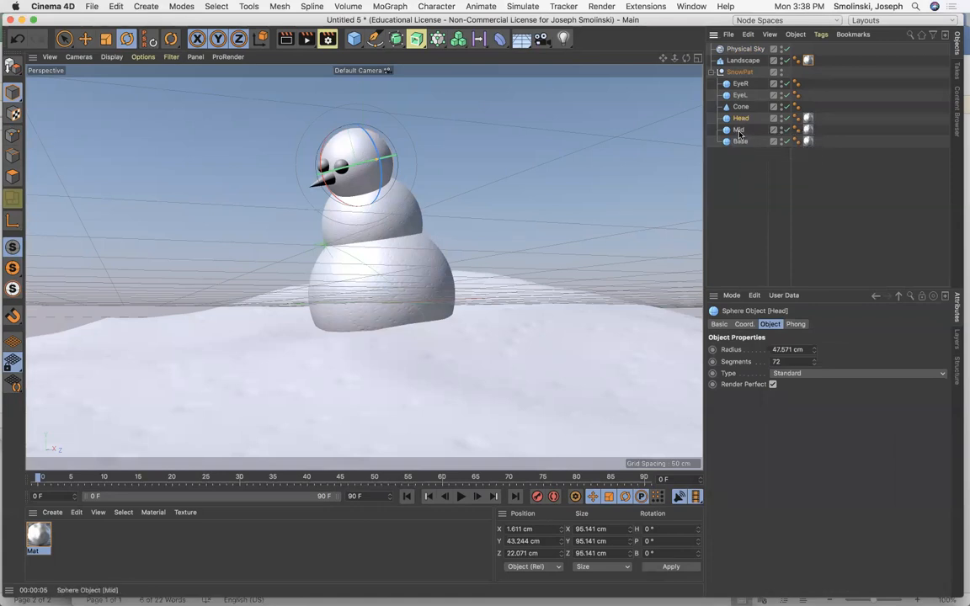
pyautogui.click(740, 141)
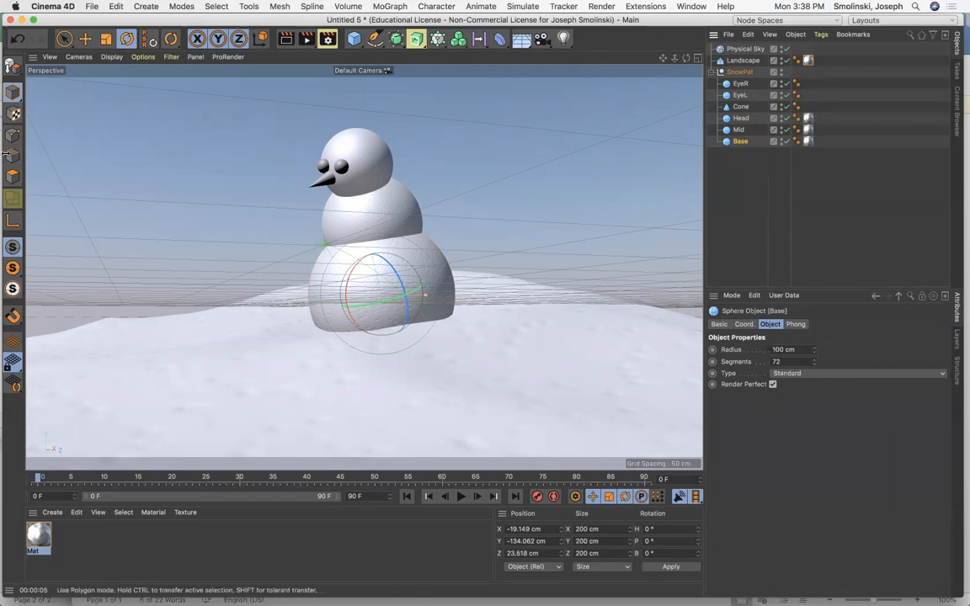
pyautogui.click(11, 65)
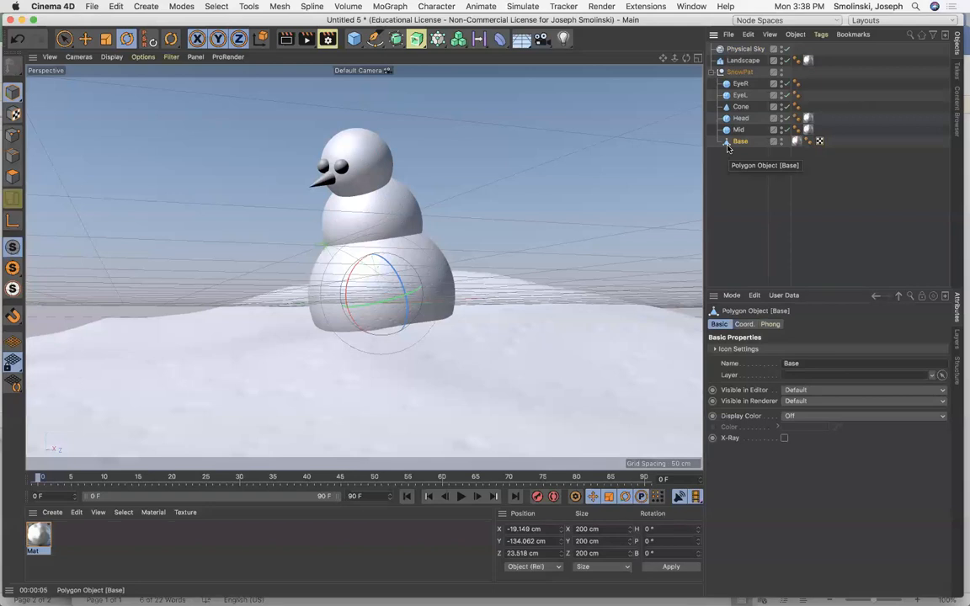
pyautogui.click(740, 118)
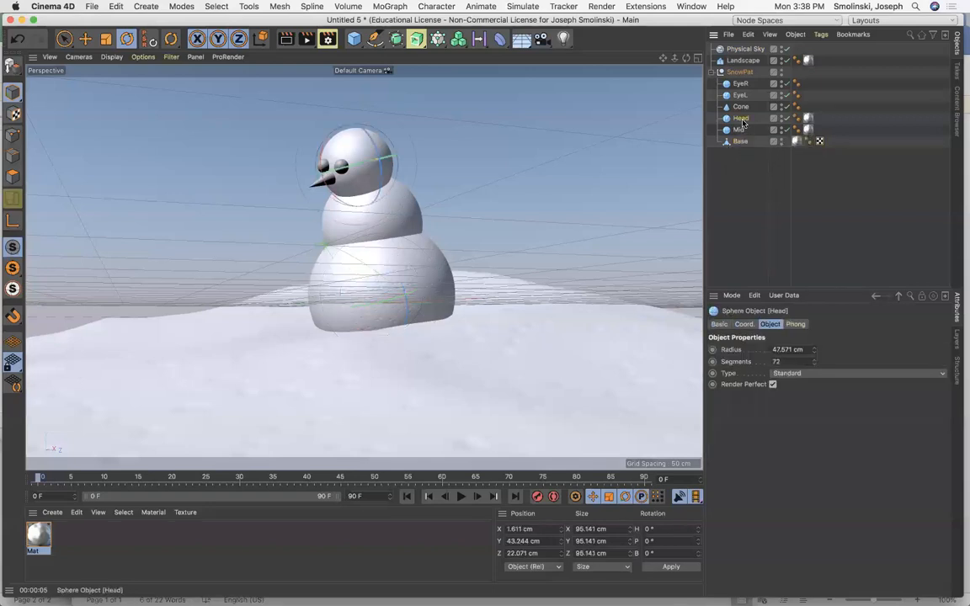
pyautogui.keyDown('shift'); pyautogui.click(742, 130); pyautogui.keyUp('shift')
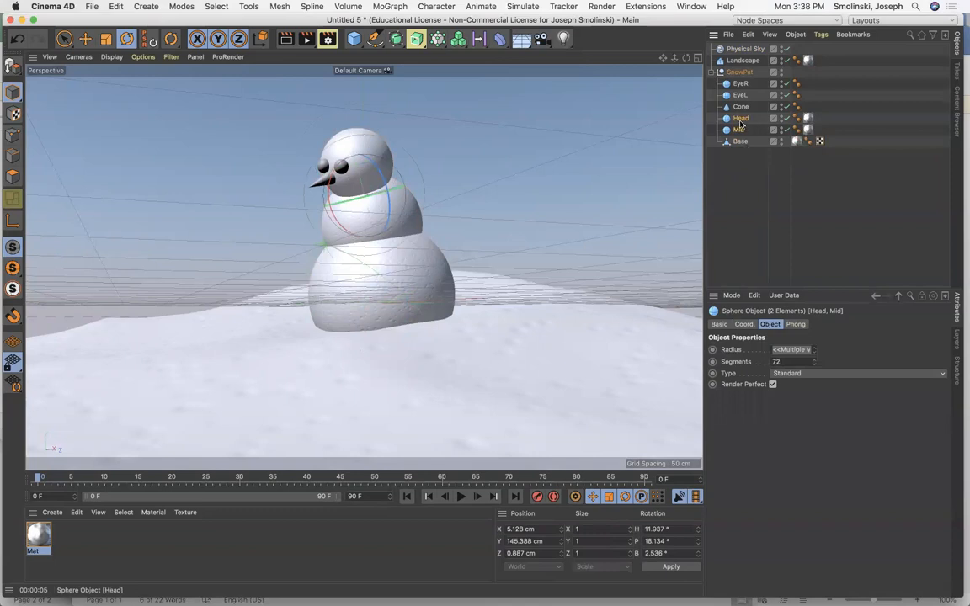
pyautogui.click(13, 67)
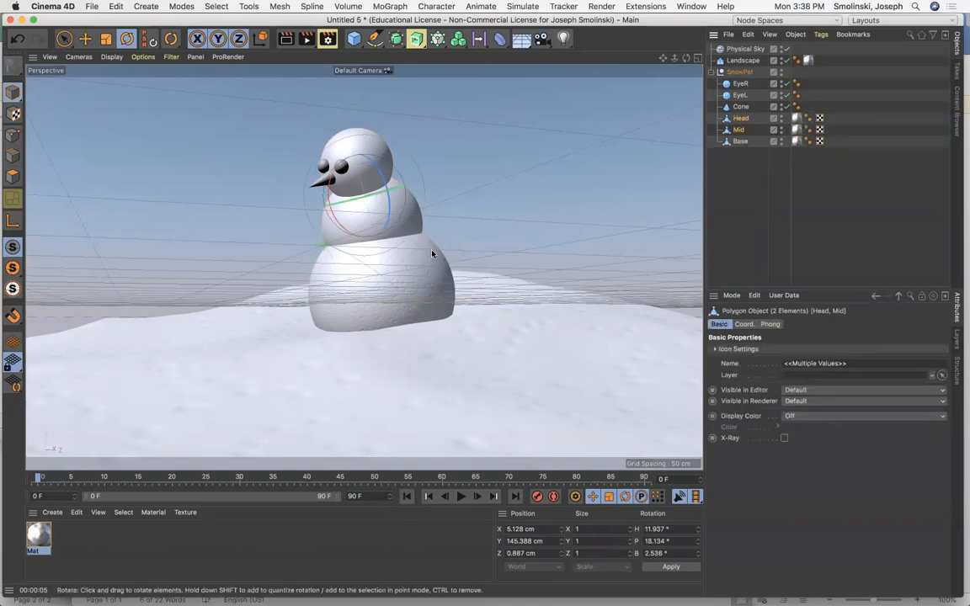
pyautogui.click(285, 39)
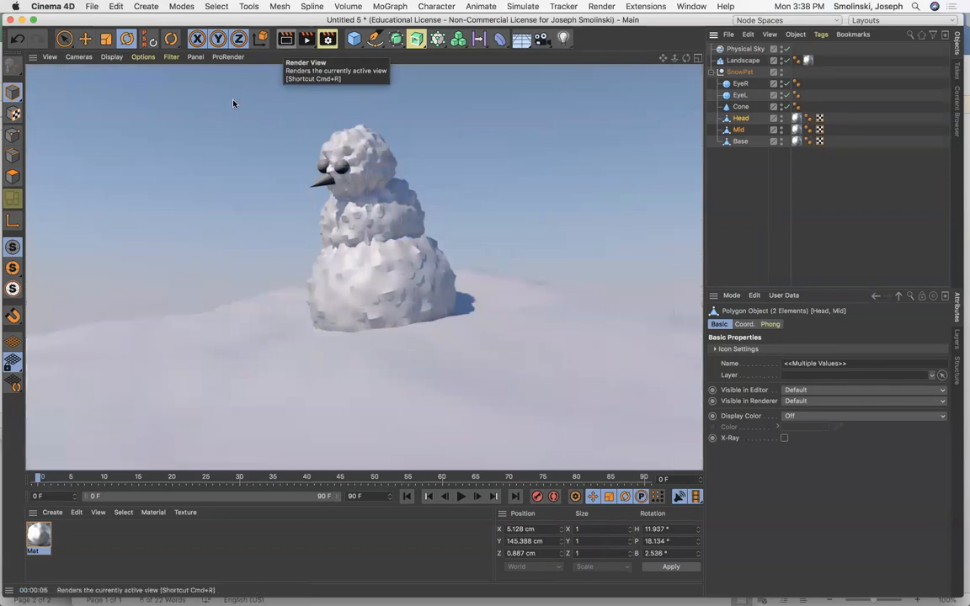
# Set the white material's displacement height to 5 cm and strength to 20%, and close its editor.
pyautogui.doubleClick(37, 537)
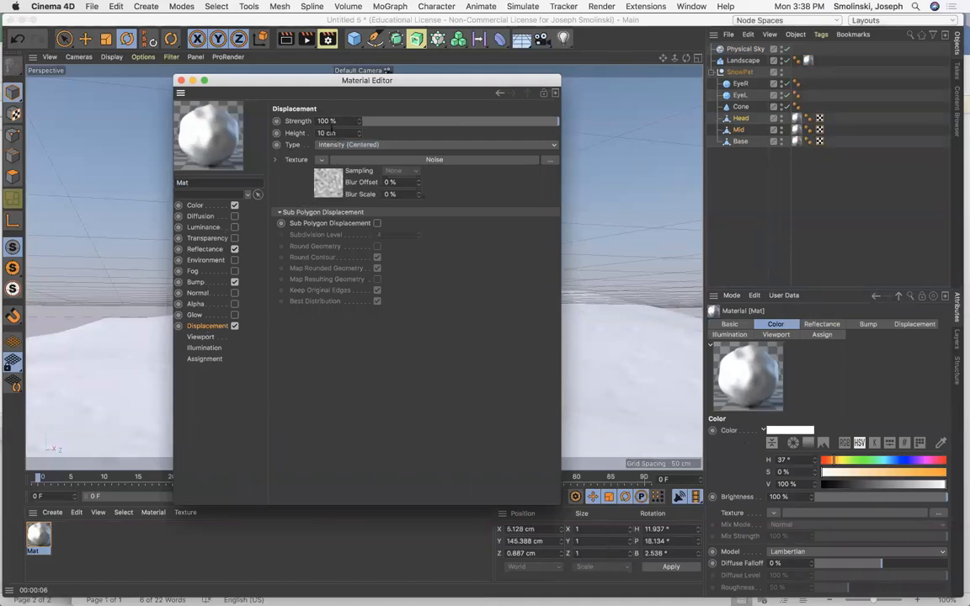
pyautogui.doubleClick(321, 134)
pyautogui.write('5')
pyautogui.moveTo(328, 121); pyautogui.dragTo(293, 122)
pyautogui.write('20')
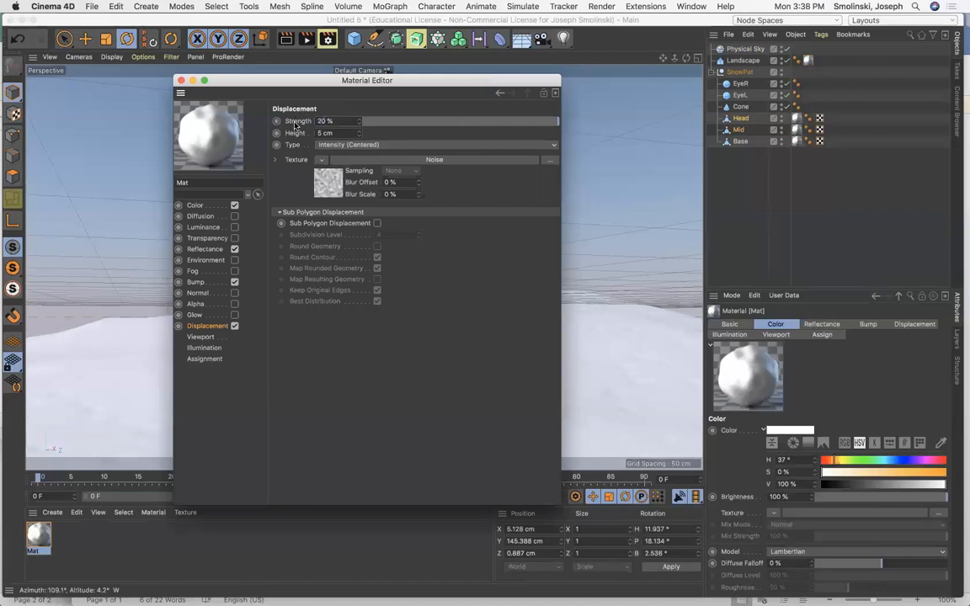
pyautogui.click(480, 189)
pyautogui.click(180, 80)
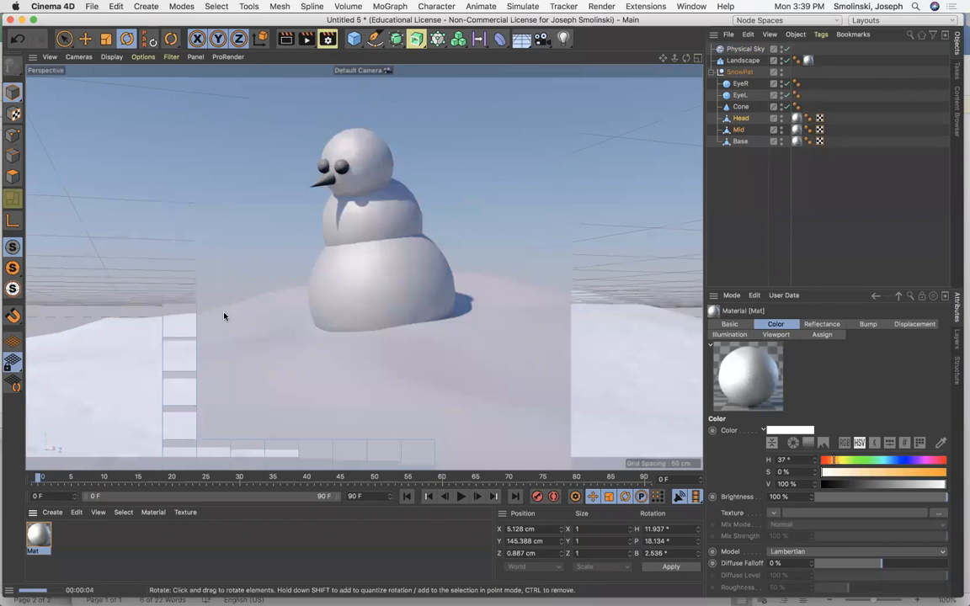
# Set the white material's displacement strength to 40% and render the view.
pyautogui.doubleClick(38, 535)
pyautogui.click(322, 120)
pyautogui.write('40')
pyautogui.press('Return')
pyautogui.click(179, 80)
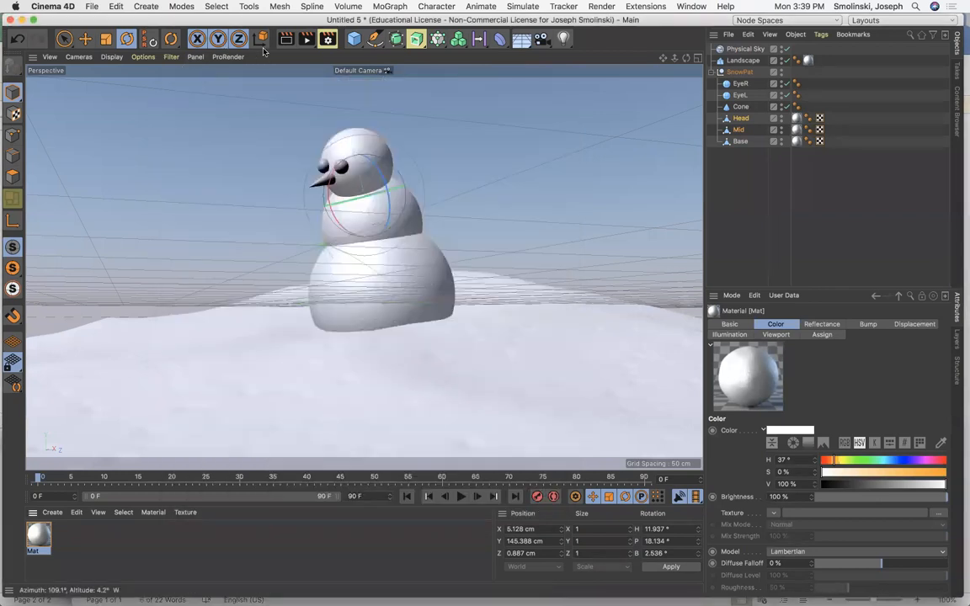
pyautogui.click(284, 39)
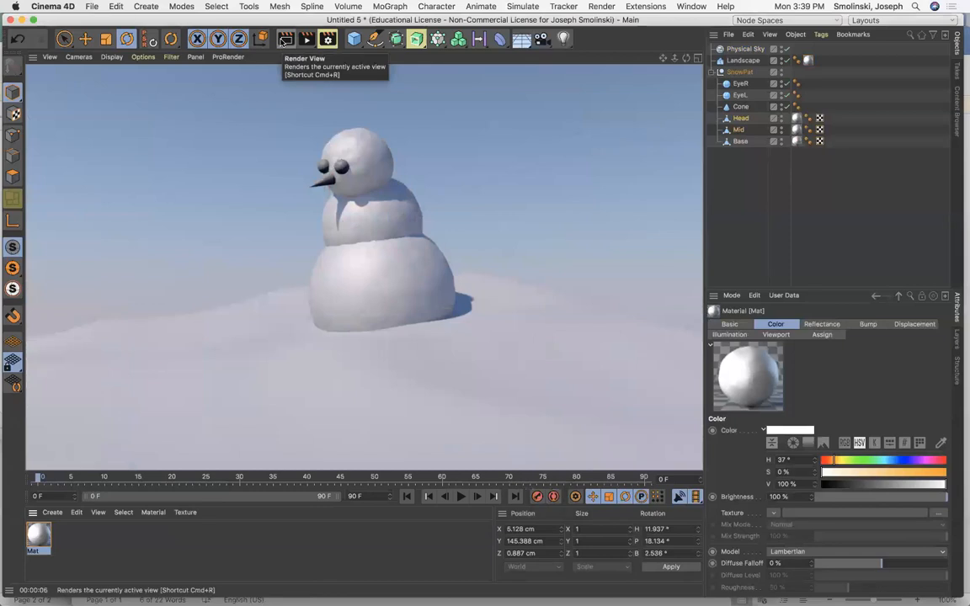
# Set the white material's displacement height to 7 cm and render the view.
pyautogui.doubleClick(36, 535)
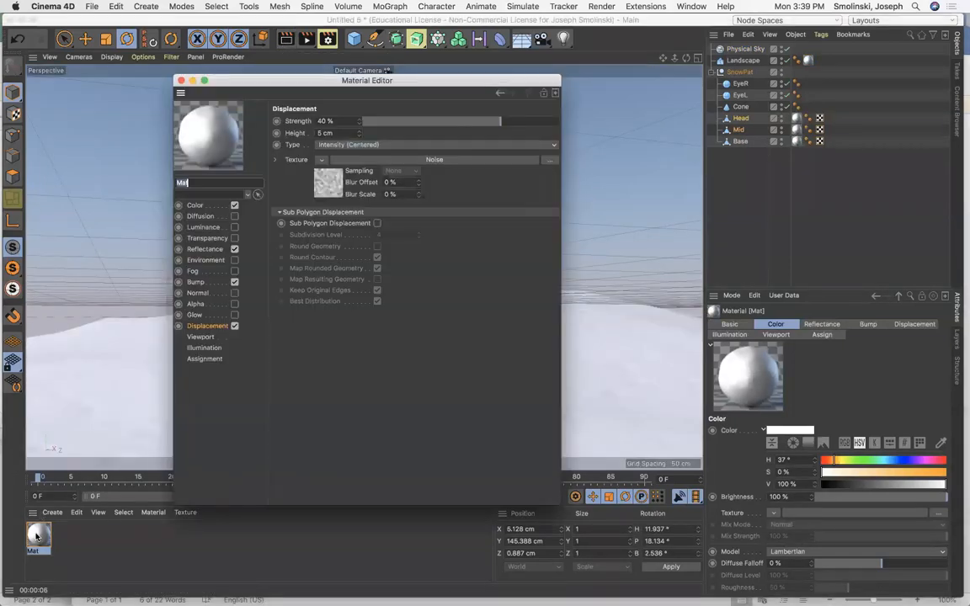
pyautogui.click(315, 134)
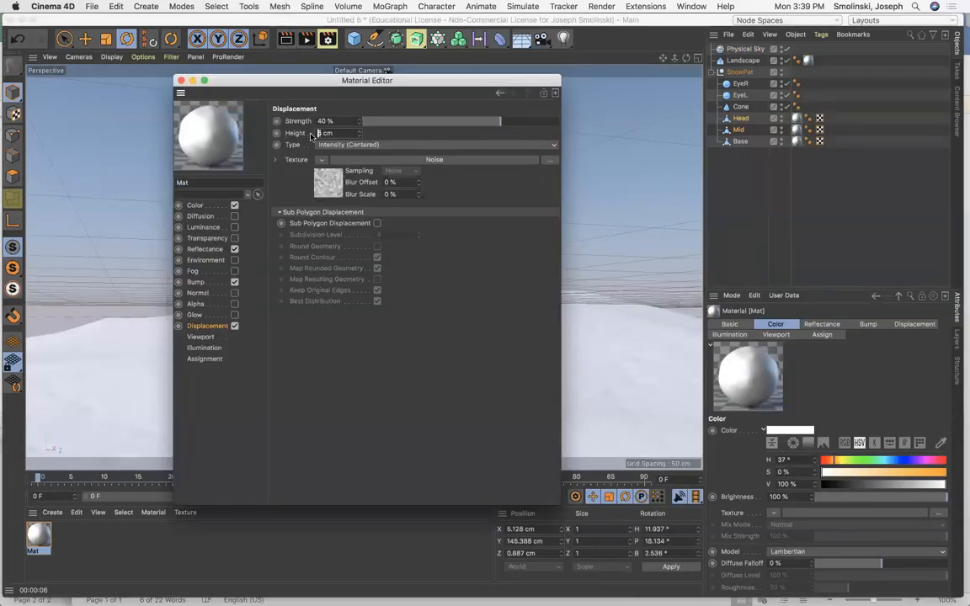
pyautogui.press('Return')
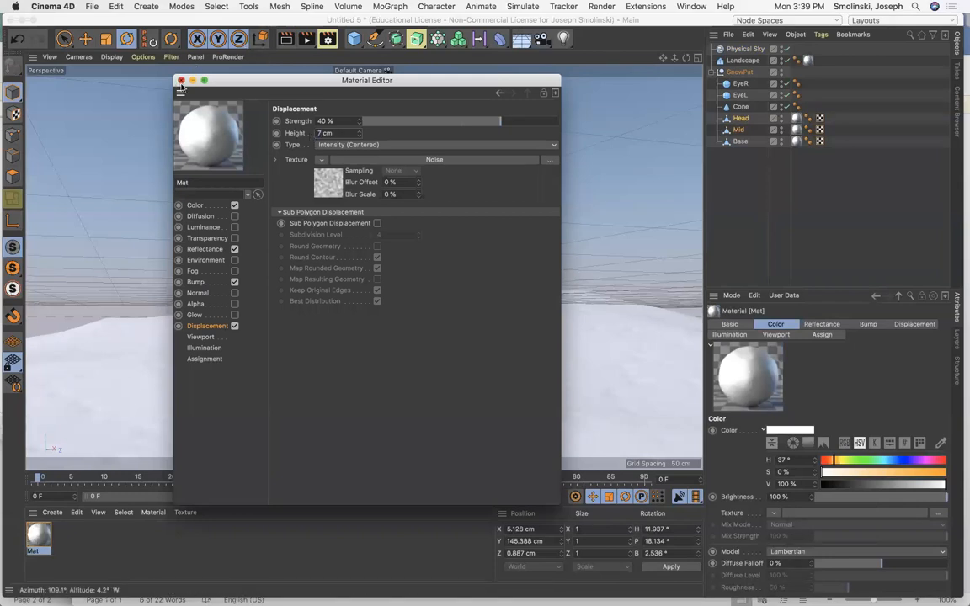
pyautogui.click(180, 81)
pyautogui.click(285, 39)
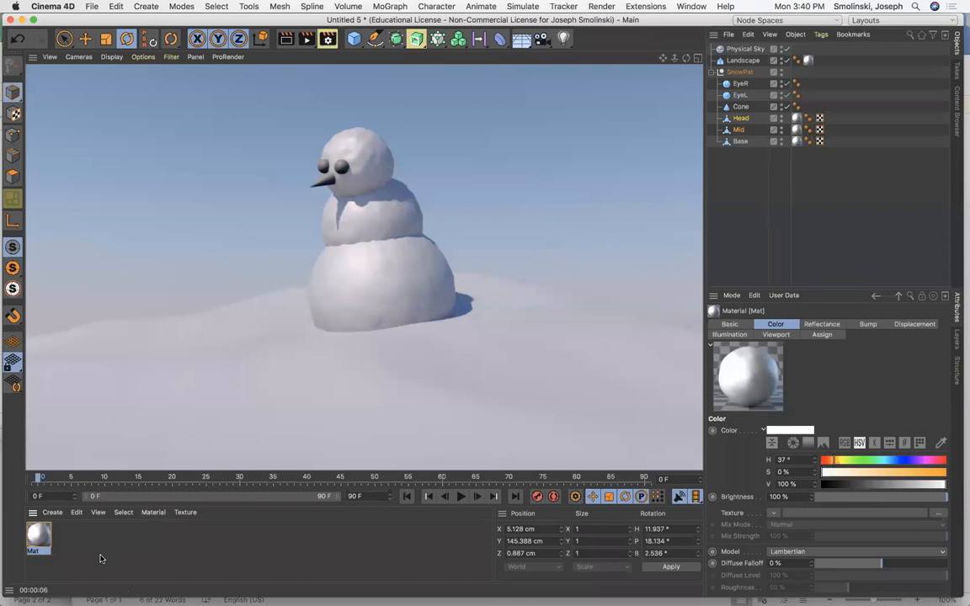
# Create a new standard material and make its color orange with 97% saturation and 98% value.
pyautogui.click(52, 512)
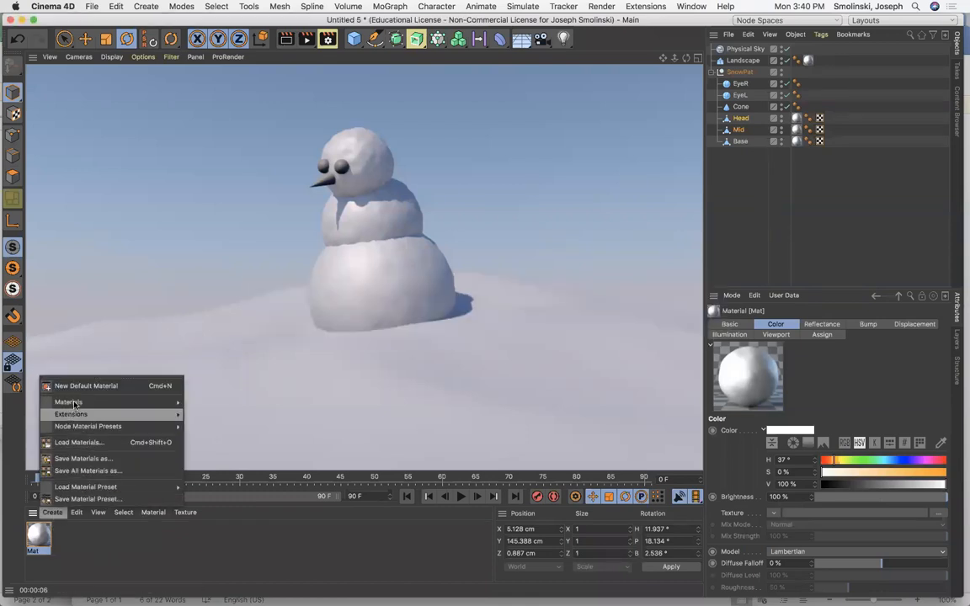
pyautogui.moveTo(74, 403)
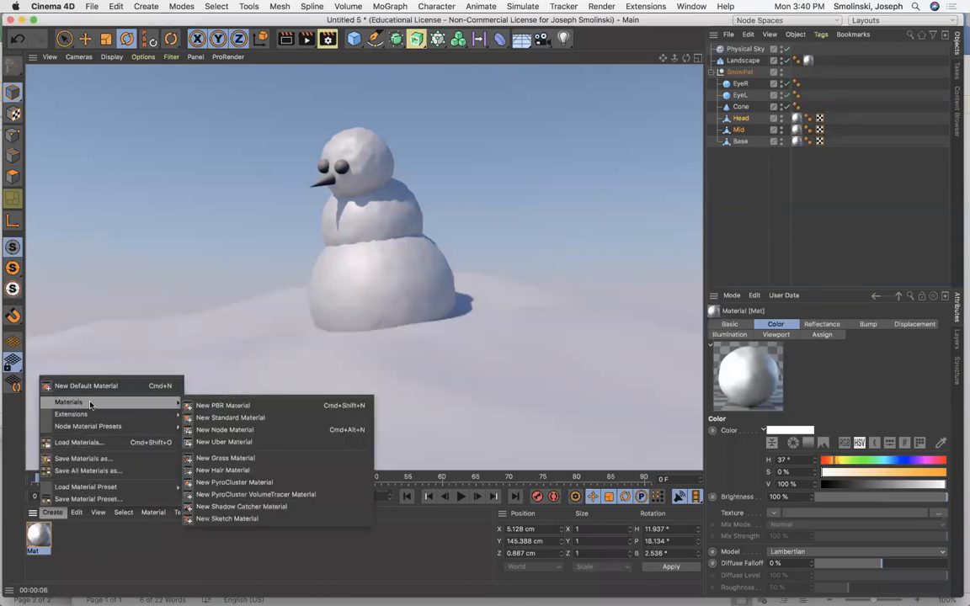
pyautogui.click(229, 418)
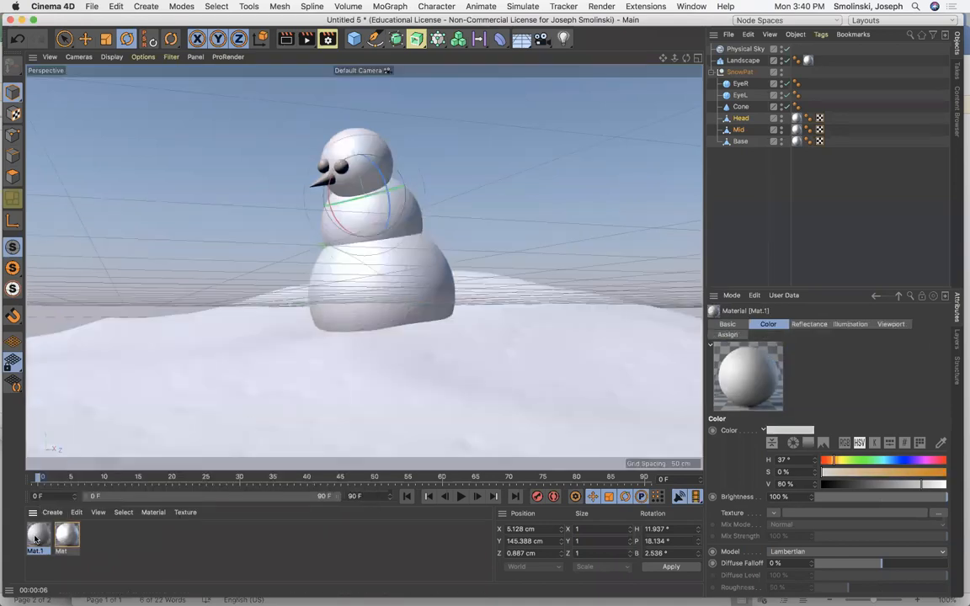
pyautogui.doubleClick(35, 539)
pyautogui.click(193, 204)
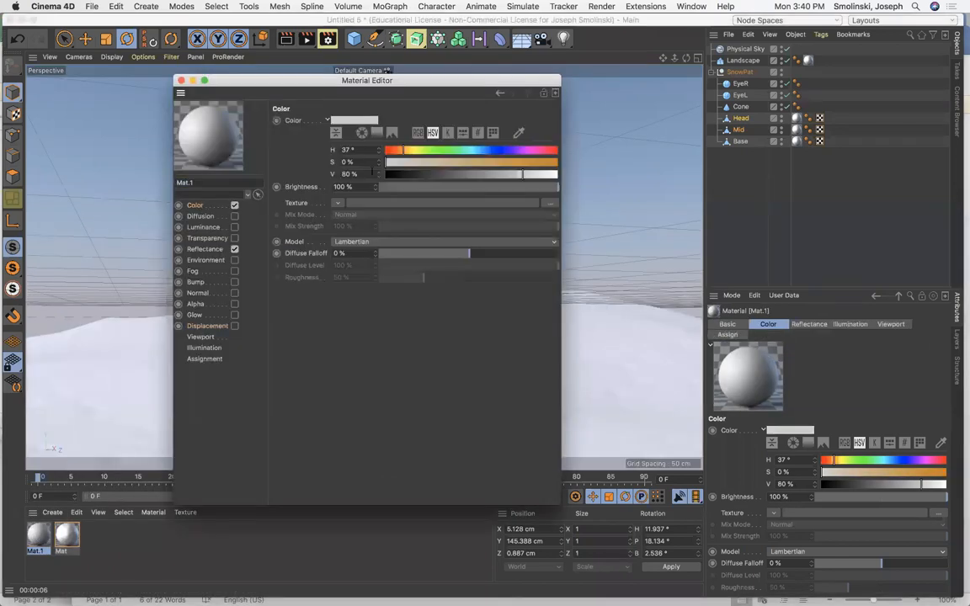
pyautogui.click(552, 163)
pyautogui.click(555, 176)
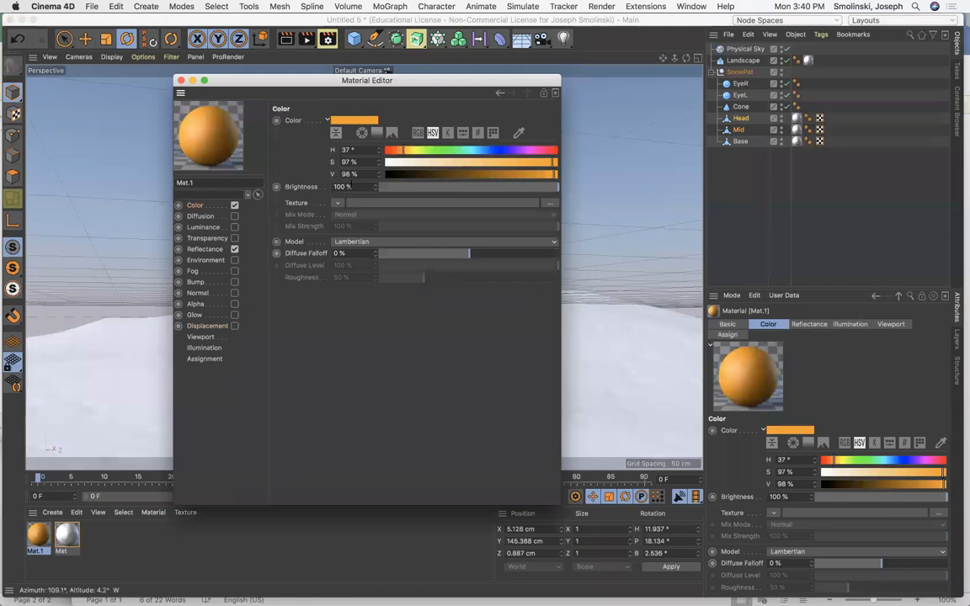
# Enable the Bump channel of the orange material and load the Water surface shader as its texture.
pyautogui.click(202, 250)
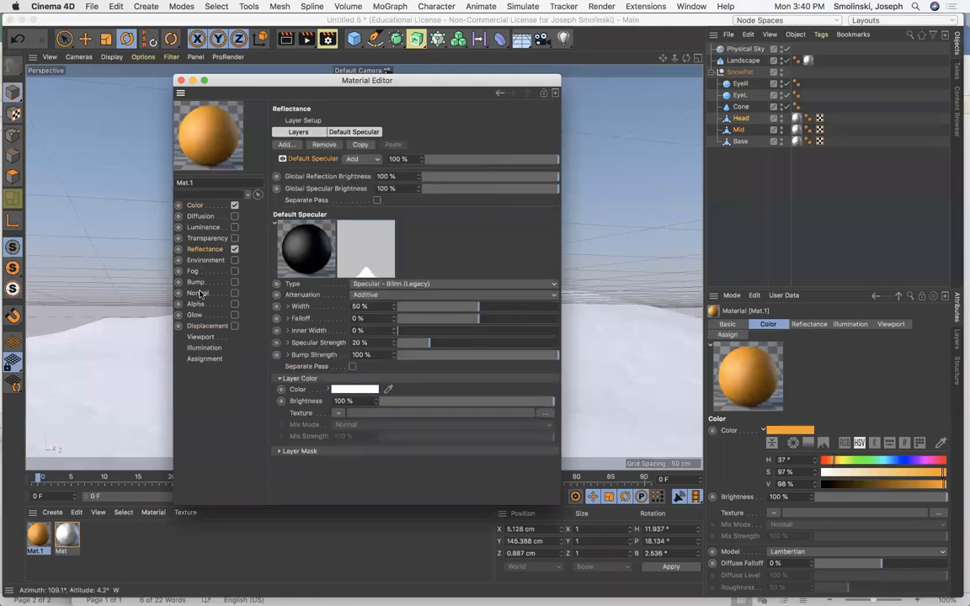
pyautogui.click(220, 284)
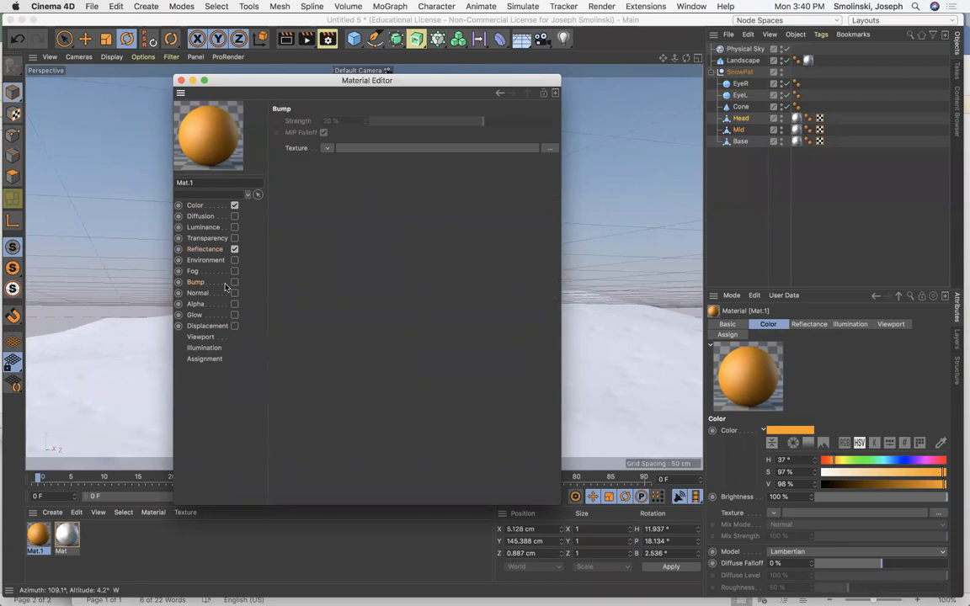
pyautogui.click(234, 284)
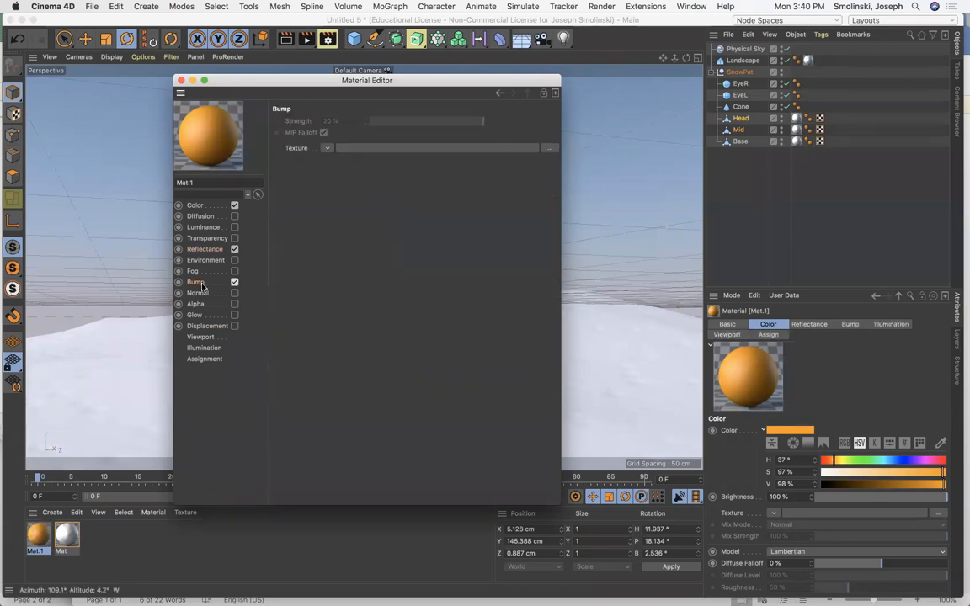
pyautogui.click(326, 149)
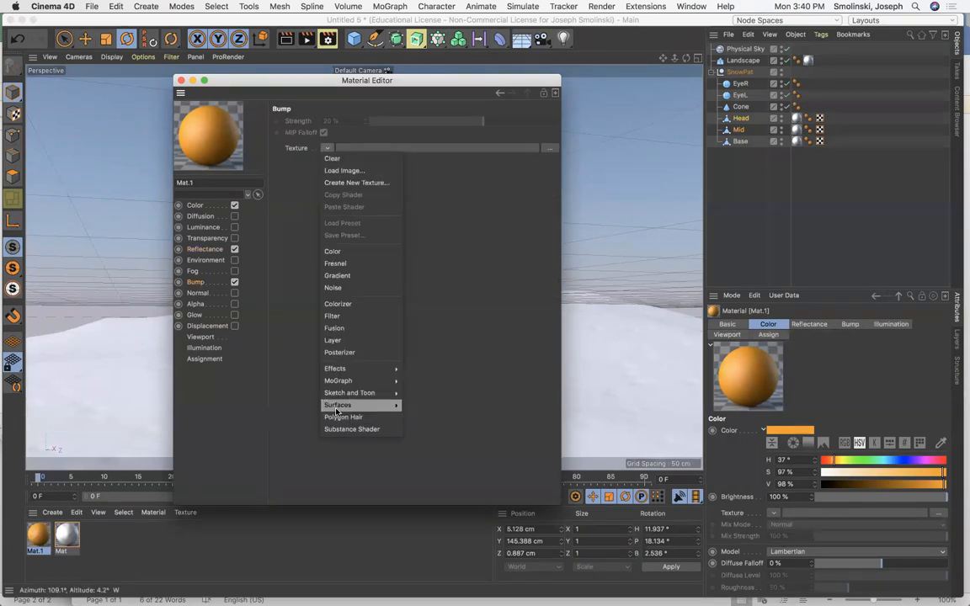
pyautogui.moveTo(339, 408)
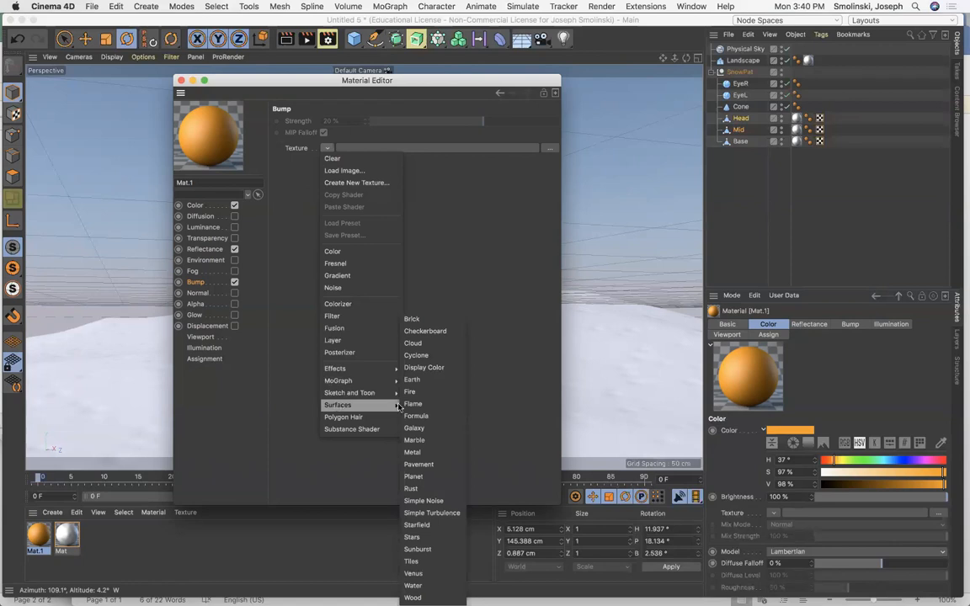
pyautogui.click(413, 585)
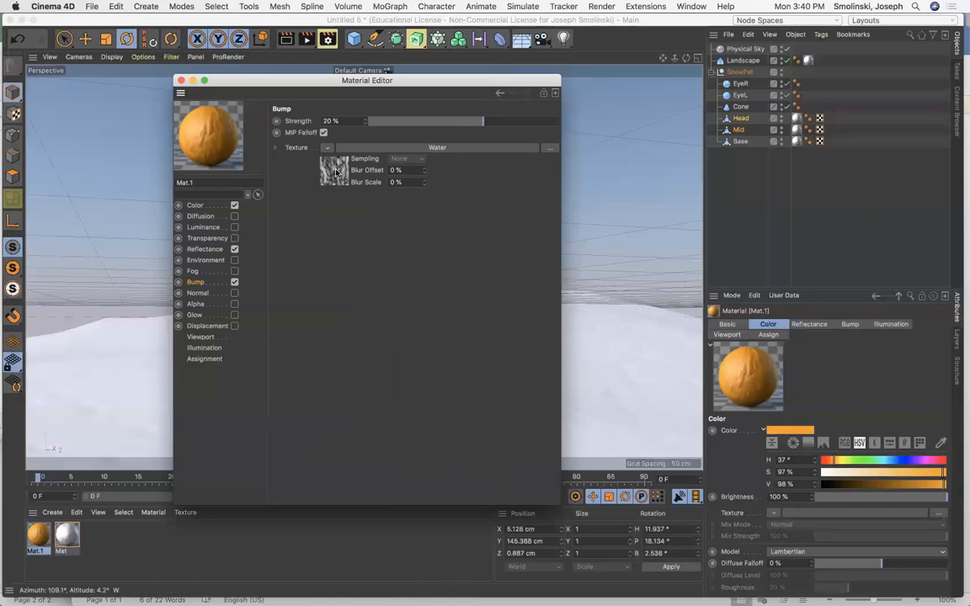
# Open the Water shader of the orange material and shift its gradient's white knot and midpoint towards the black end.
pyautogui.click(335, 171)
pyautogui.moveTo(334, 221); pyautogui.dragTo(426, 222)
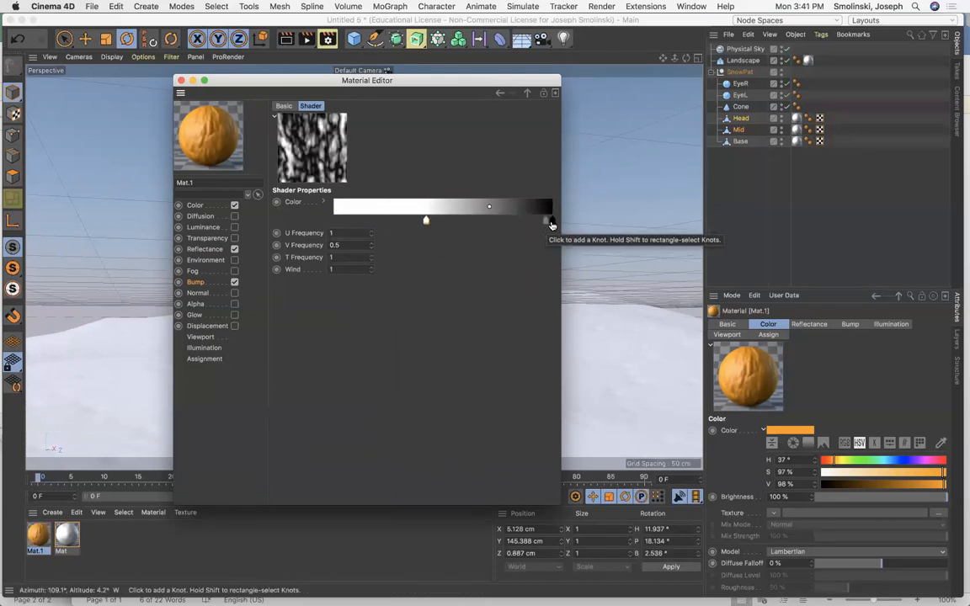
pyautogui.click(552, 221)
pyautogui.moveTo(489, 206); pyautogui.dragTo(517, 211)
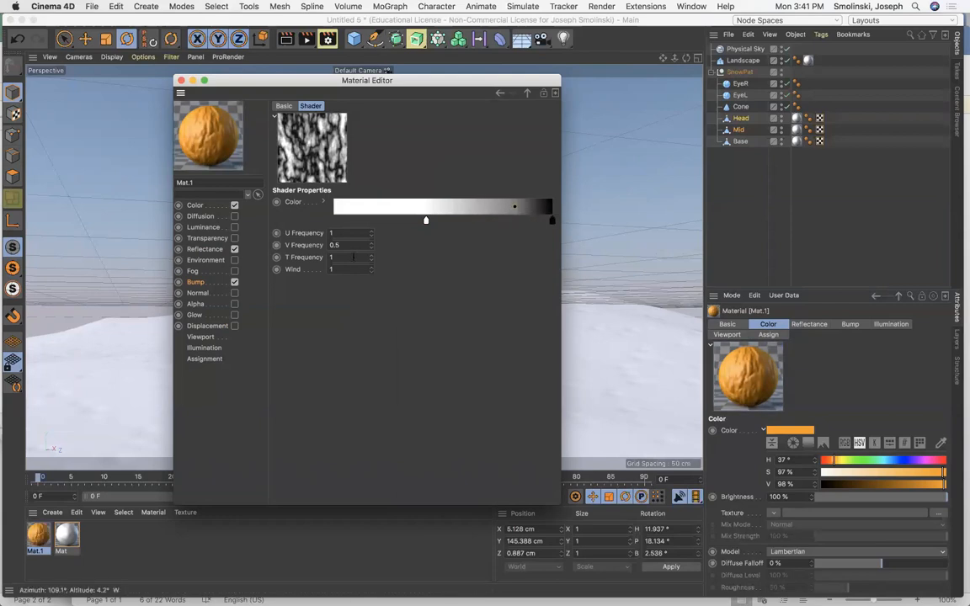
# Set the Water shader's U Frequency to 0.5 and V Frequency to 5, then close the Material Editor.
pyautogui.doubleClick(342, 233)
pyautogui.doubleClick(348, 245)
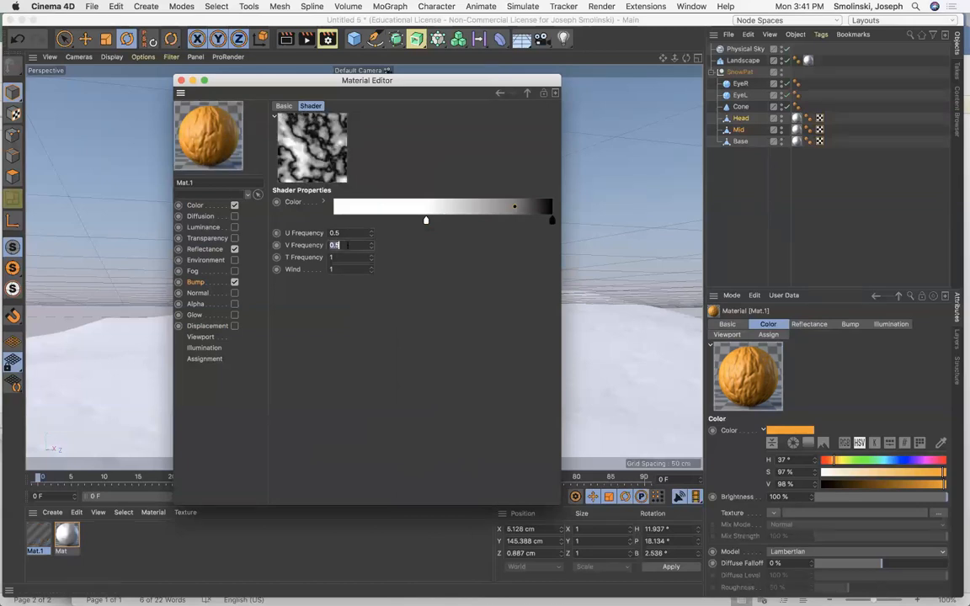
pyautogui.write('5')
pyautogui.press('Return')
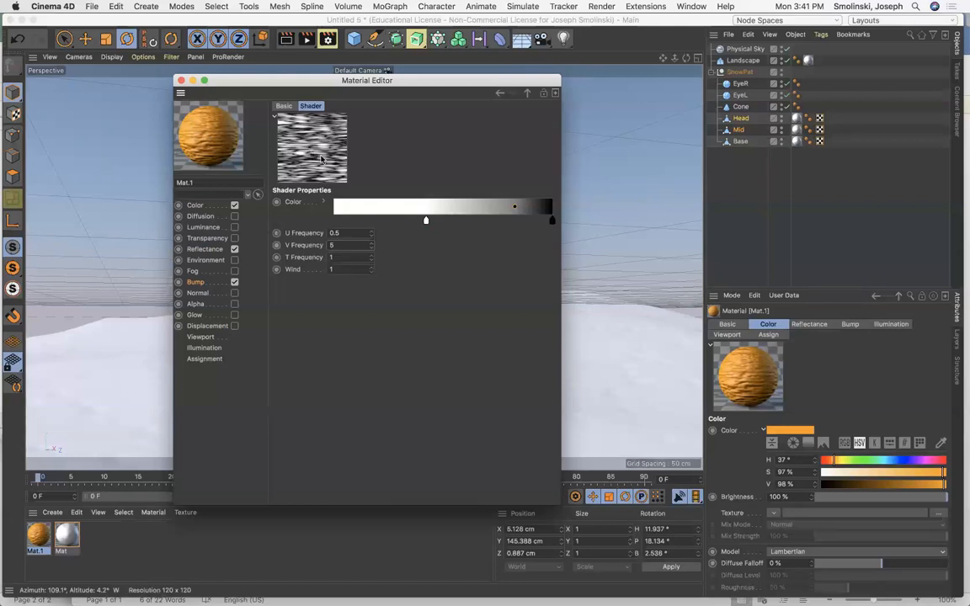
pyautogui.click(180, 81)
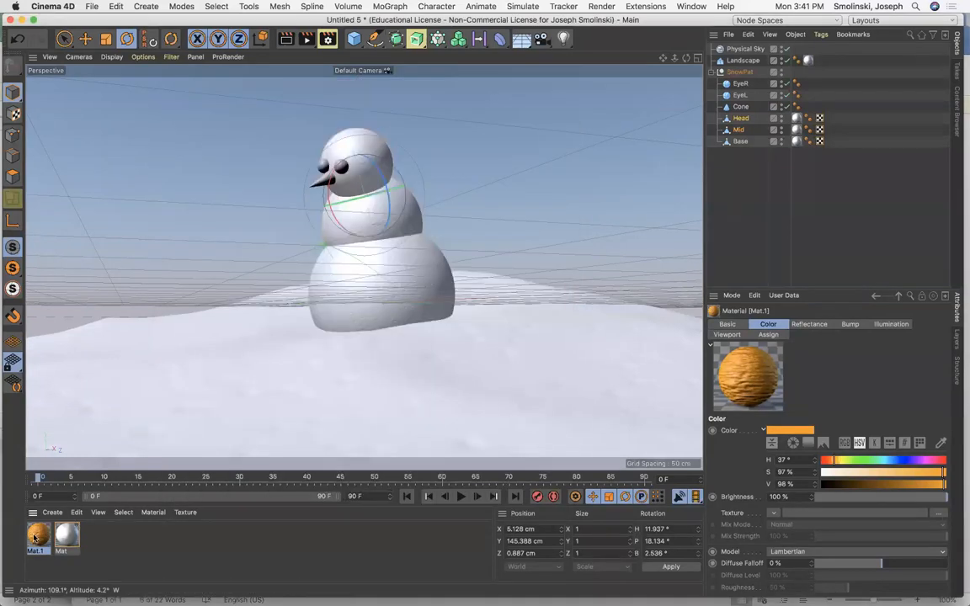
# Apply the orange material to the snowman's cone nose and render a close view of the face.
pyautogui.moveTo(35, 537); pyautogui.dragTo(323, 173)
pyautogui.moveTo(675, 58); pyautogui.dragTo(783, 58)
pyautogui.moveTo(663, 58); pyautogui.dragTo(686, 192)
pyautogui.moveTo(674, 58); pyautogui.dragTo(710, 112)
pyautogui.click(286, 40)
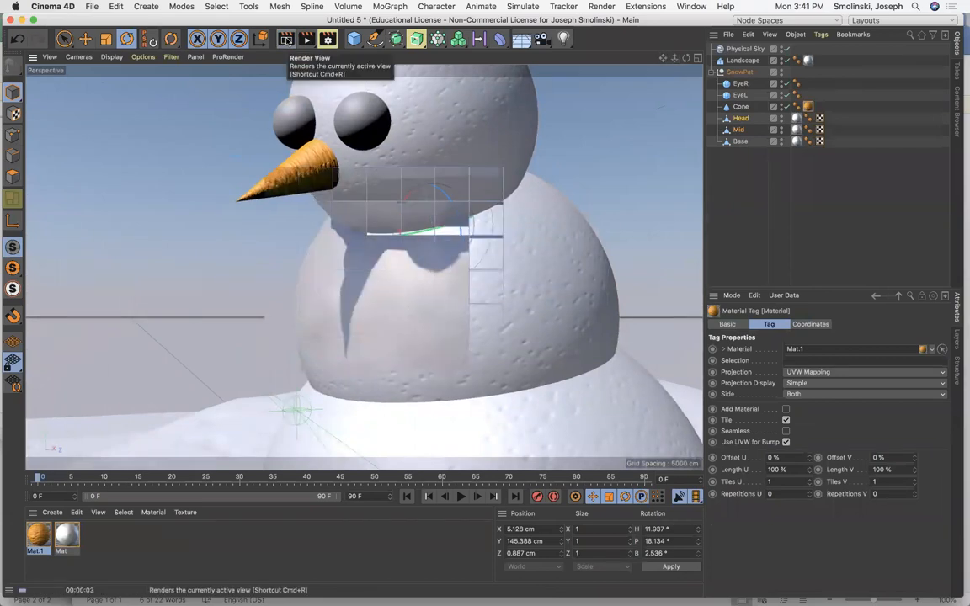
# Lower the orange material's bump strength to about -3% and render the active objects.
pyautogui.doubleClick(37, 536)
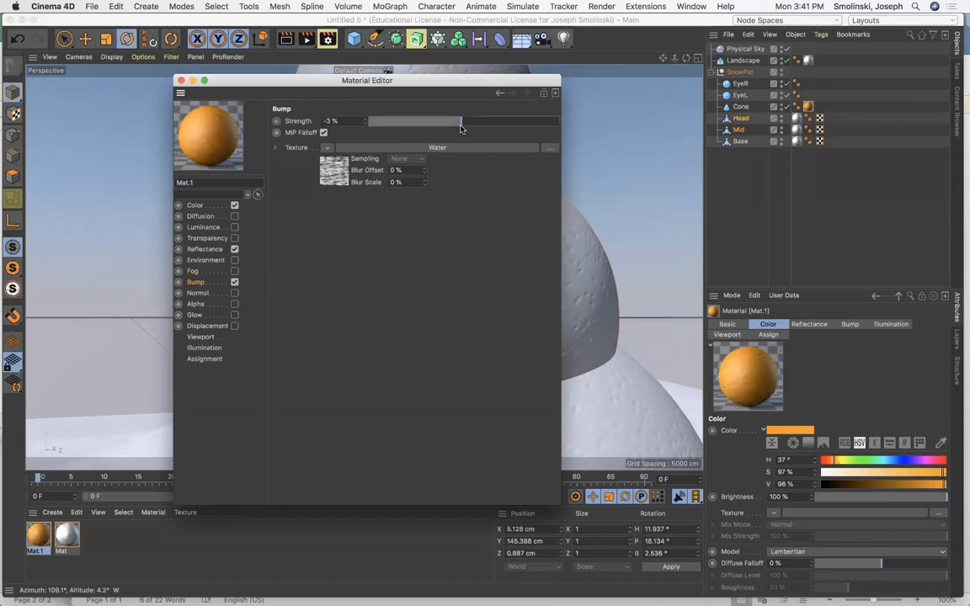
pyautogui.click(180, 80)
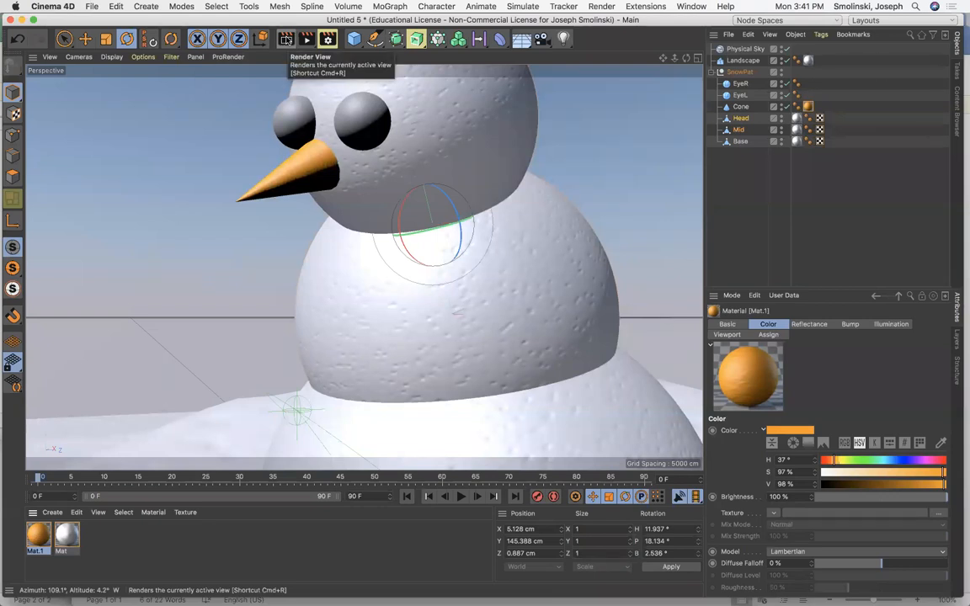
pyautogui.click(603, 7)
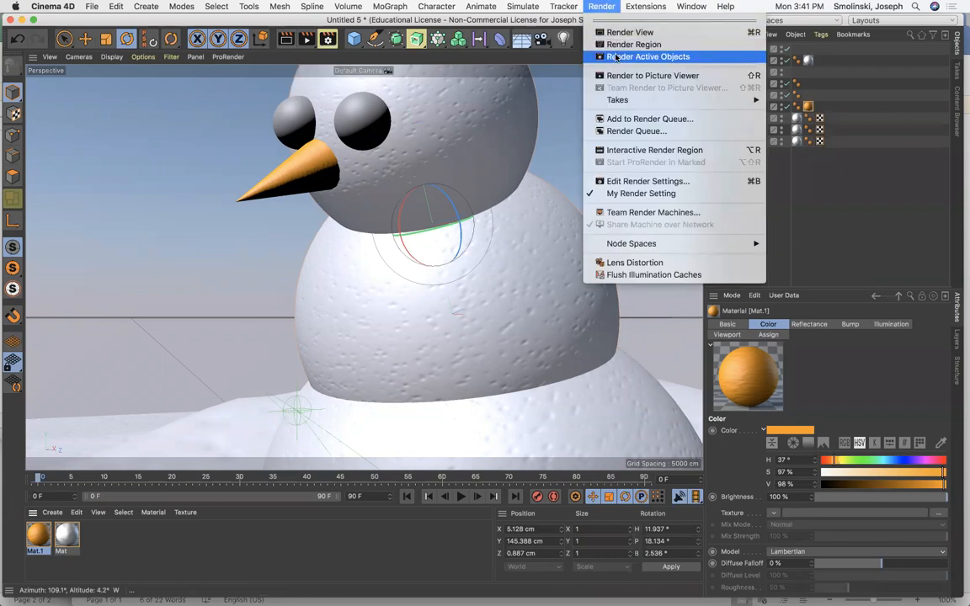
pyautogui.click(616, 57)
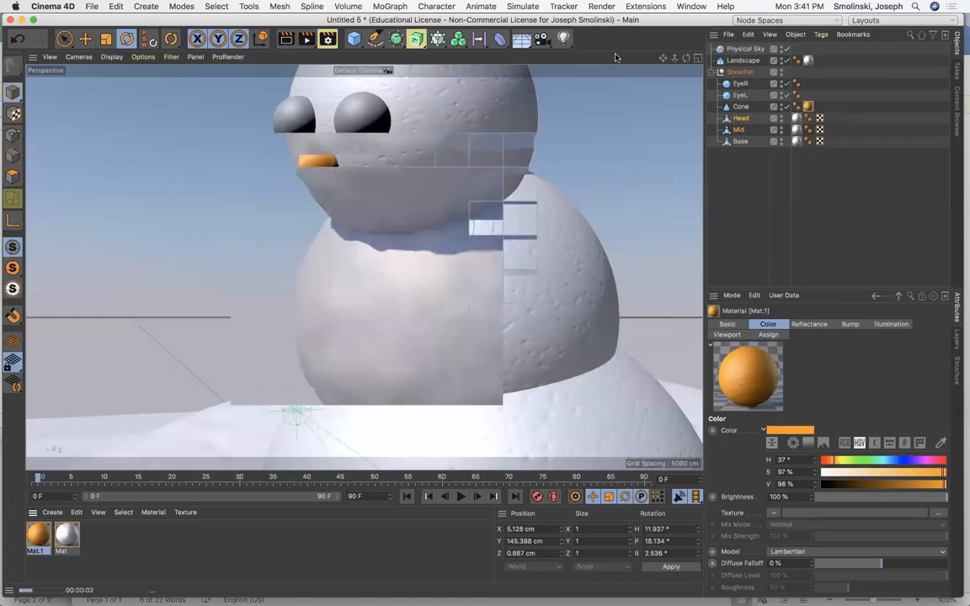
# Select the cone nose and render only the active object.
pyautogui.click(741, 106)
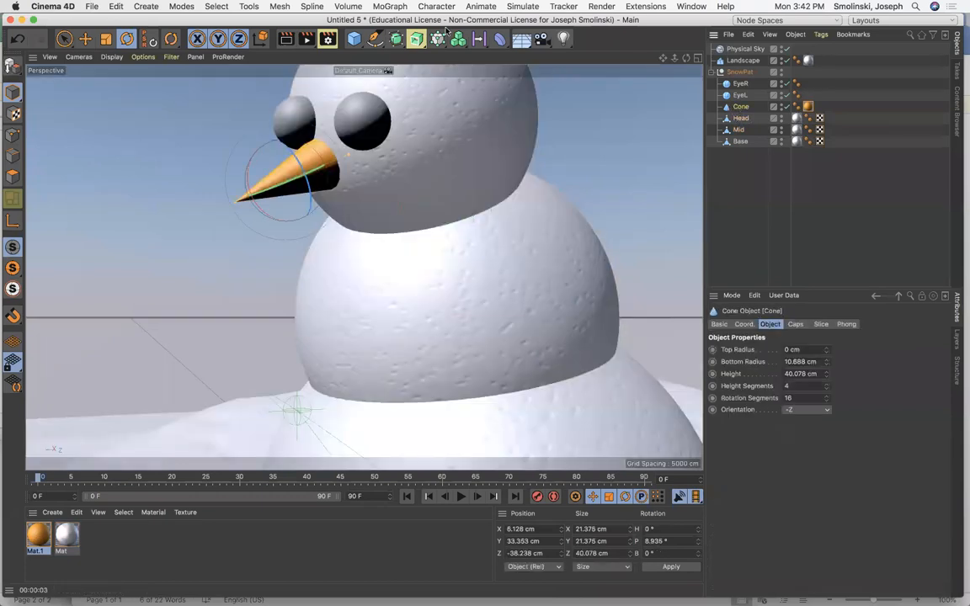
pyautogui.click(601, 6)
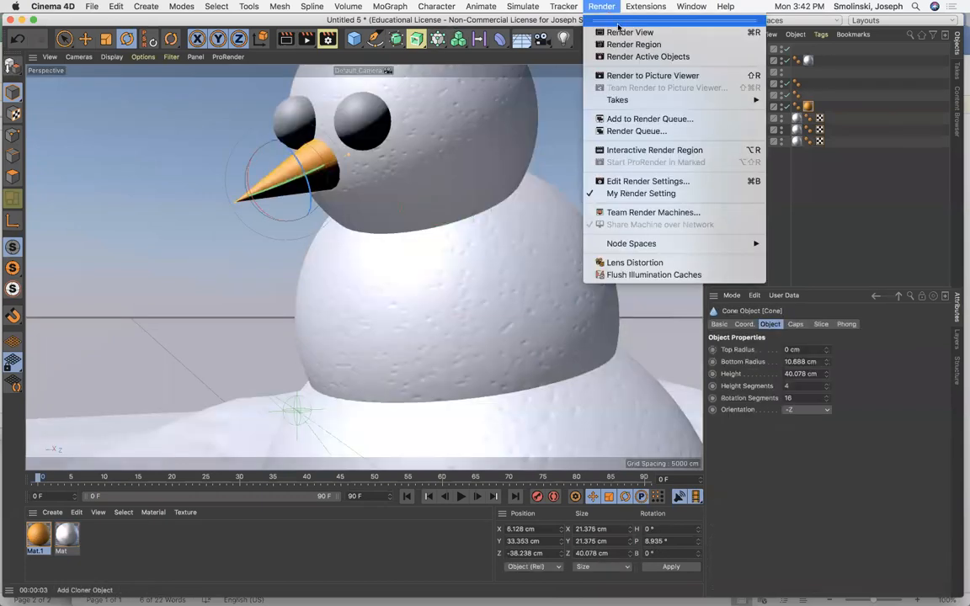
pyautogui.click(632, 57)
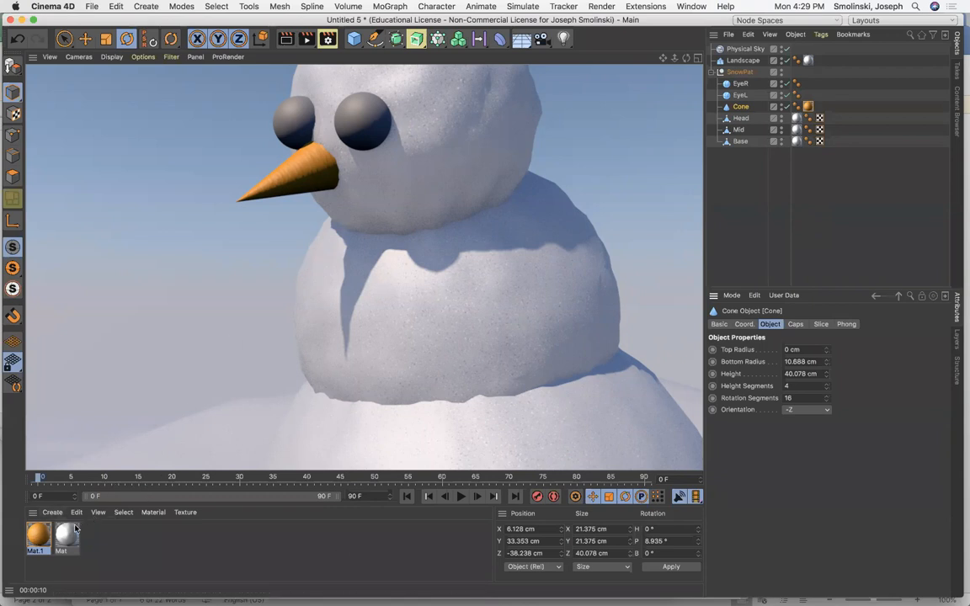
# Create a new standard material and make its color dark brown with hue 35°, saturation 53% and value 17%.
pyautogui.click(52, 512)
pyautogui.moveTo(83, 403)
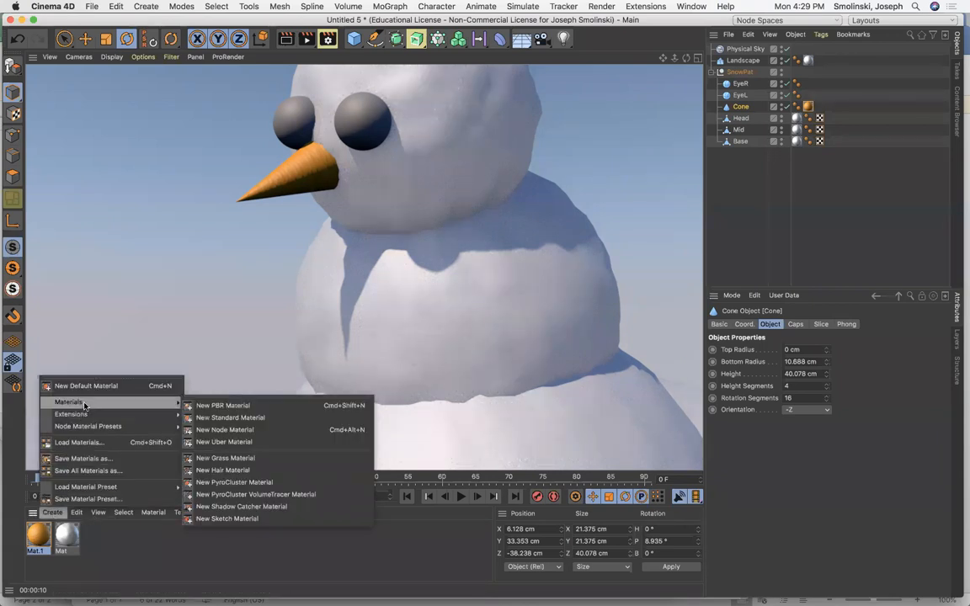
pyautogui.click(213, 418)
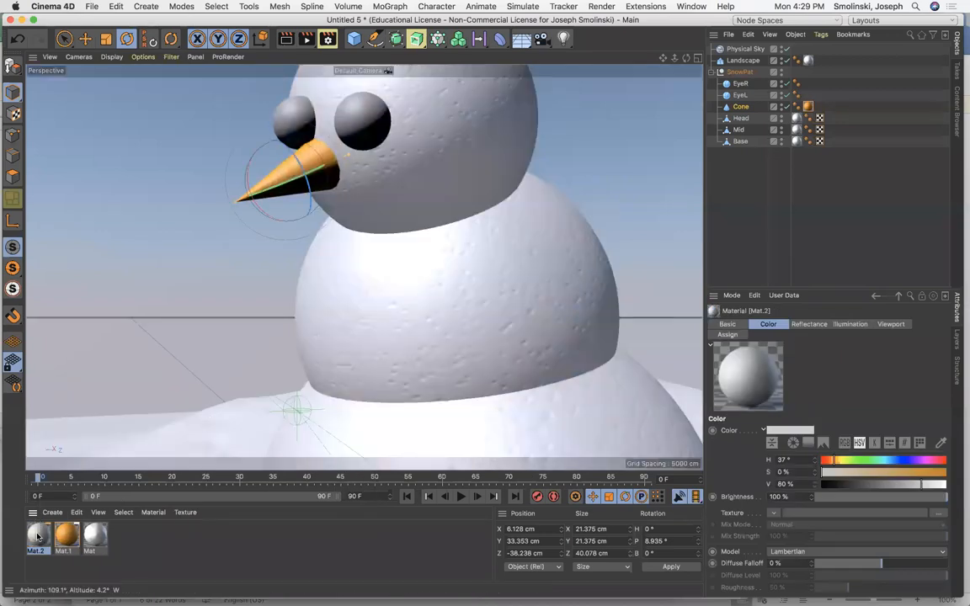
pyautogui.doubleClick(38, 535)
pyautogui.click(194, 204)
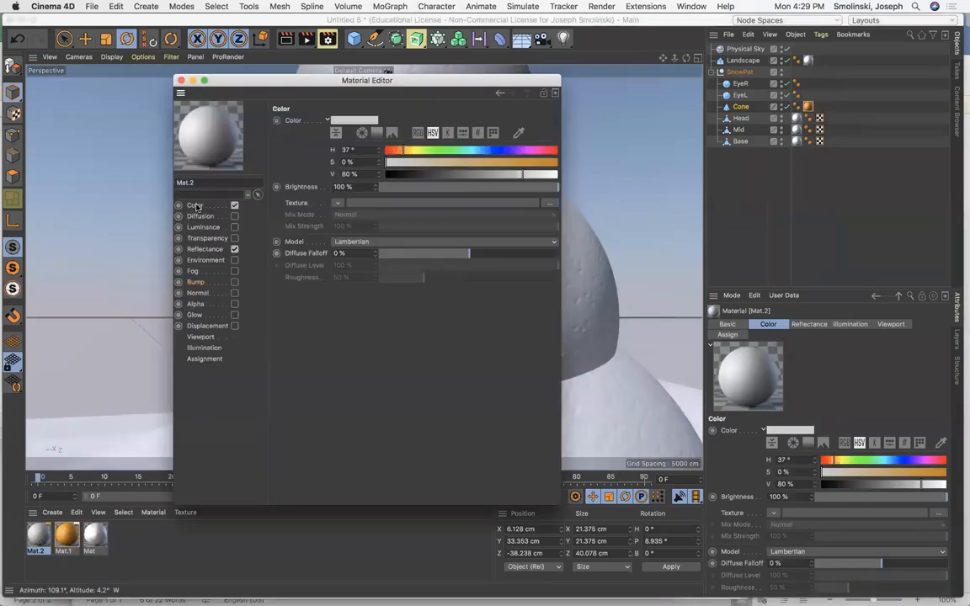
pyautogui.click(358, 122)
pyautogui.click(331, 146)
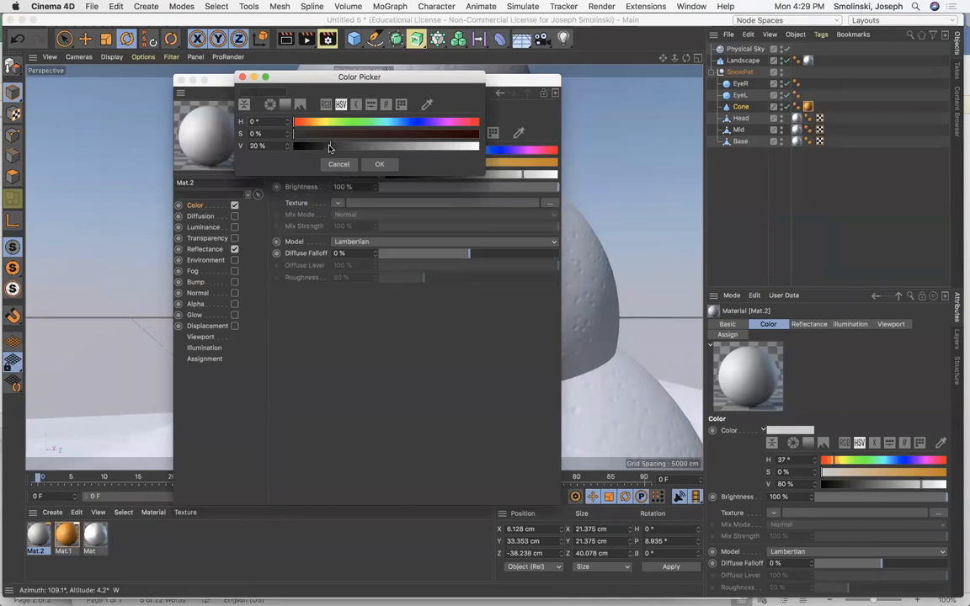
pyautogui.click(392, 134)
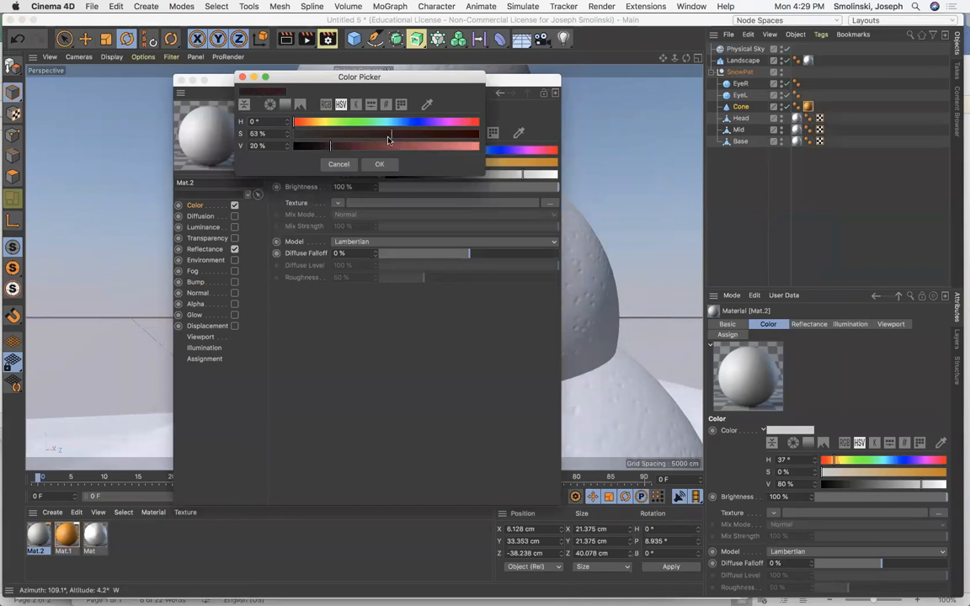
pyautogui.click(311, 123)
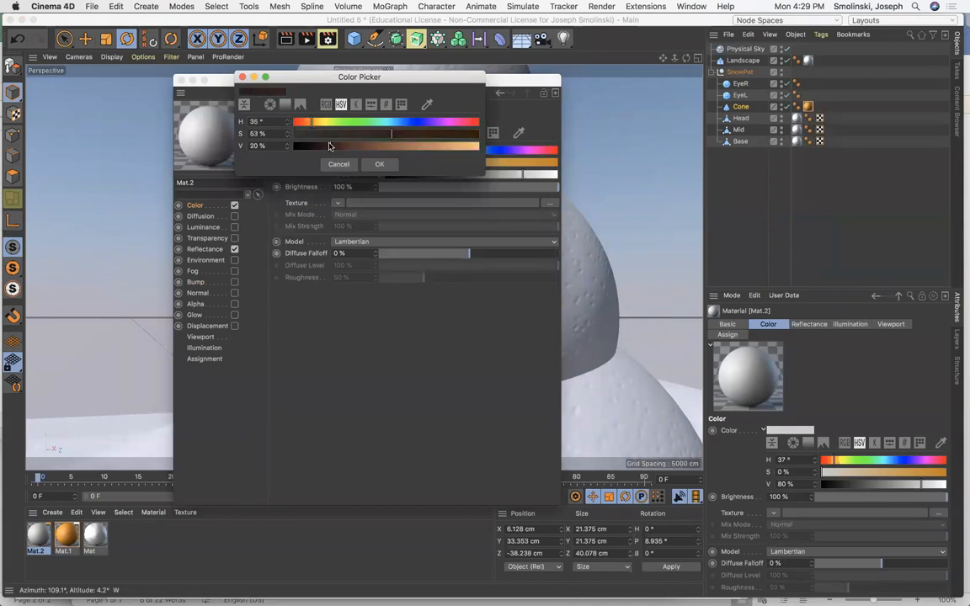
pyautogui.click(325, 147)
pyautogui.click(379, 164)
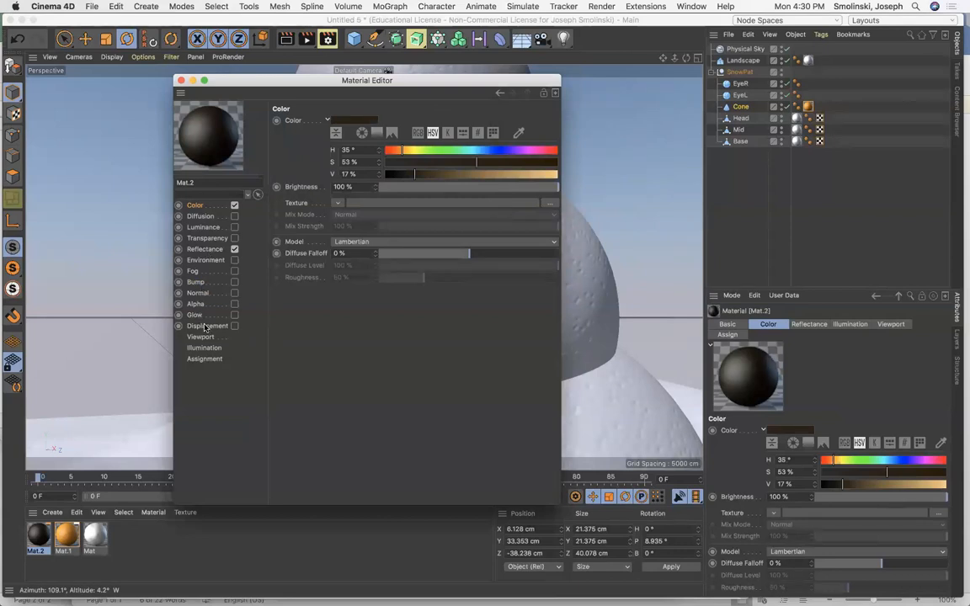
# Enable Displacement on the dark material with a Noise texture and set the noise type to Displaced Voronoi.
pyautogui.click(234, 326)
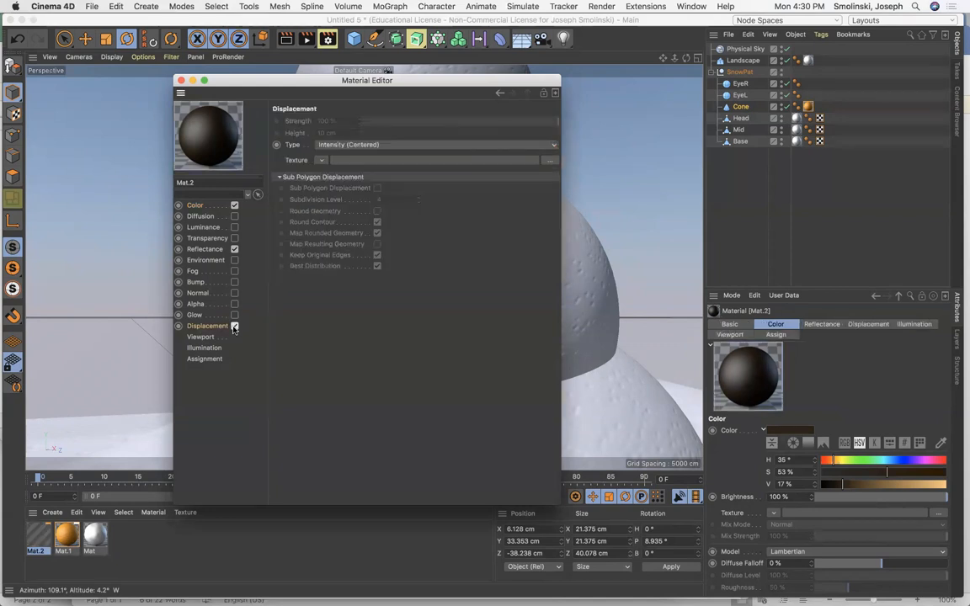
pyautogui.click(320, 160)
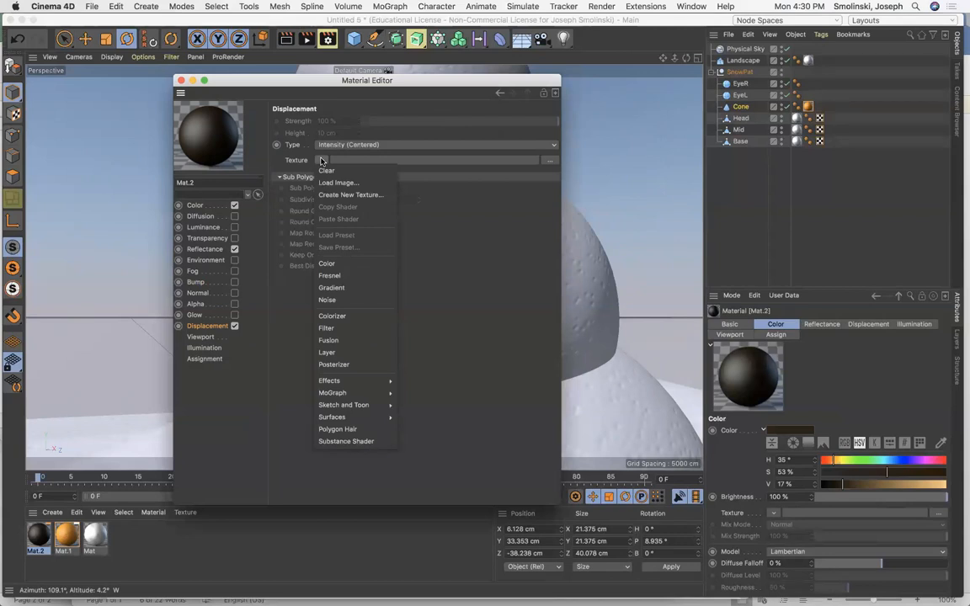
pyautogui.click(328, 301)
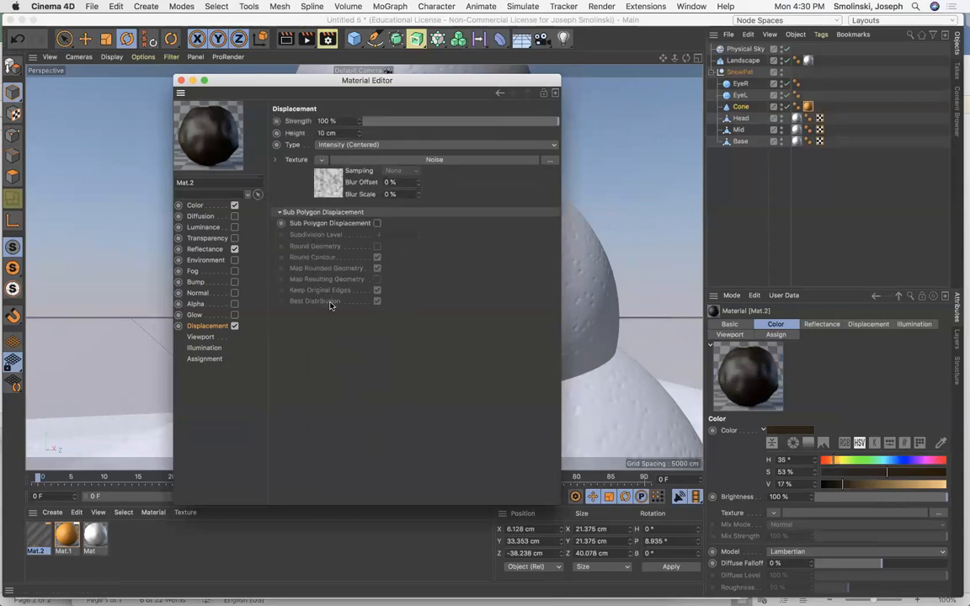
pyautogui.click(328, 191)
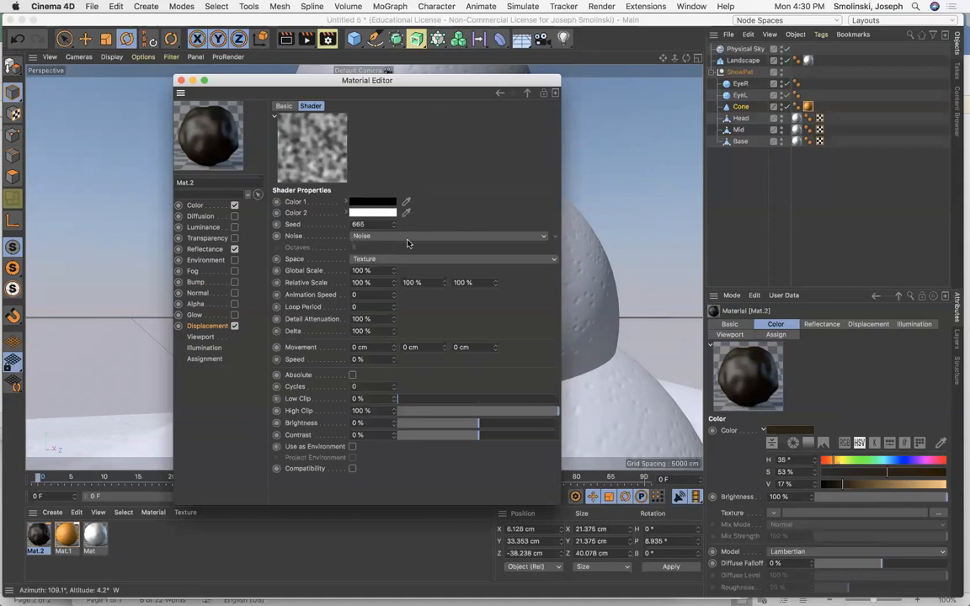
pyautogui.click(551, 238)
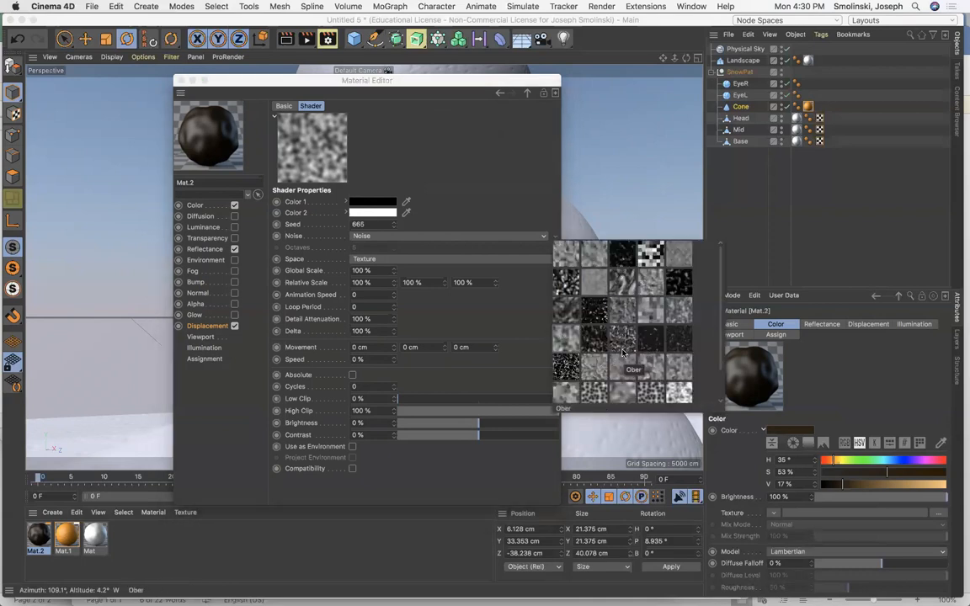
pyautogui.click(597, 397)
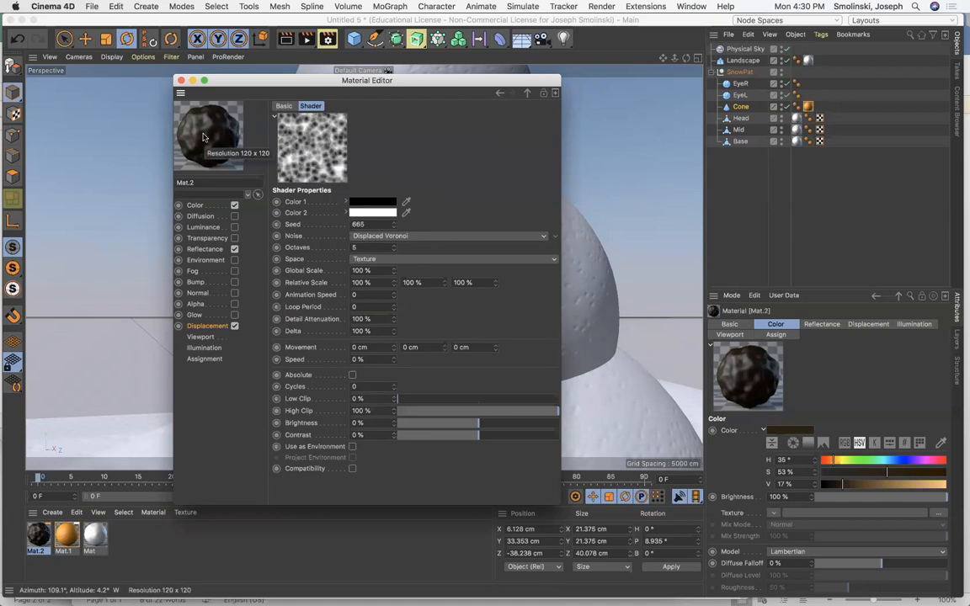
# Set the dark material's displacement strength to -22% and height to 5 cm, then close the Material Editor.
pyautogui.click(202, 328)
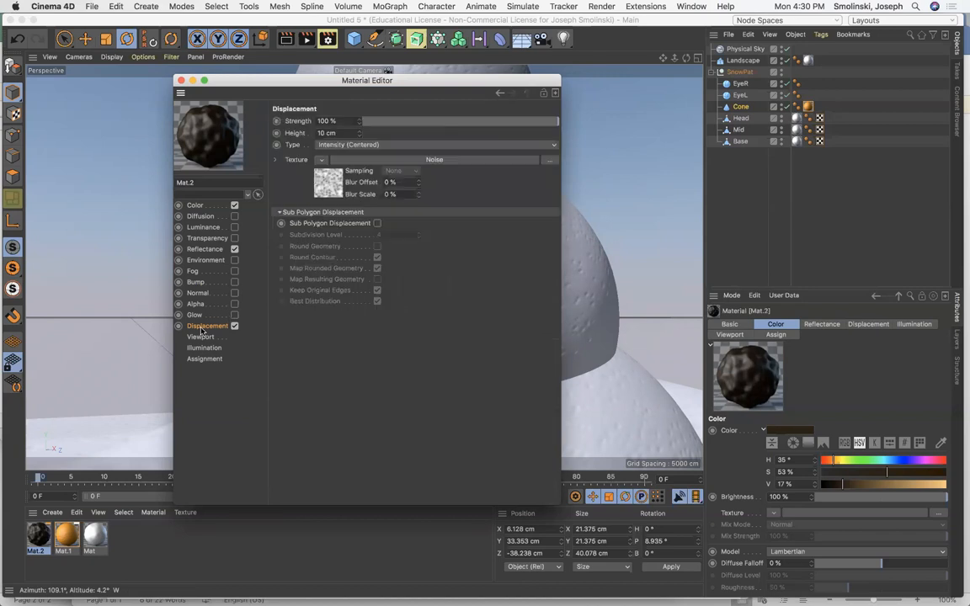
pyautogui.click(456, 124)
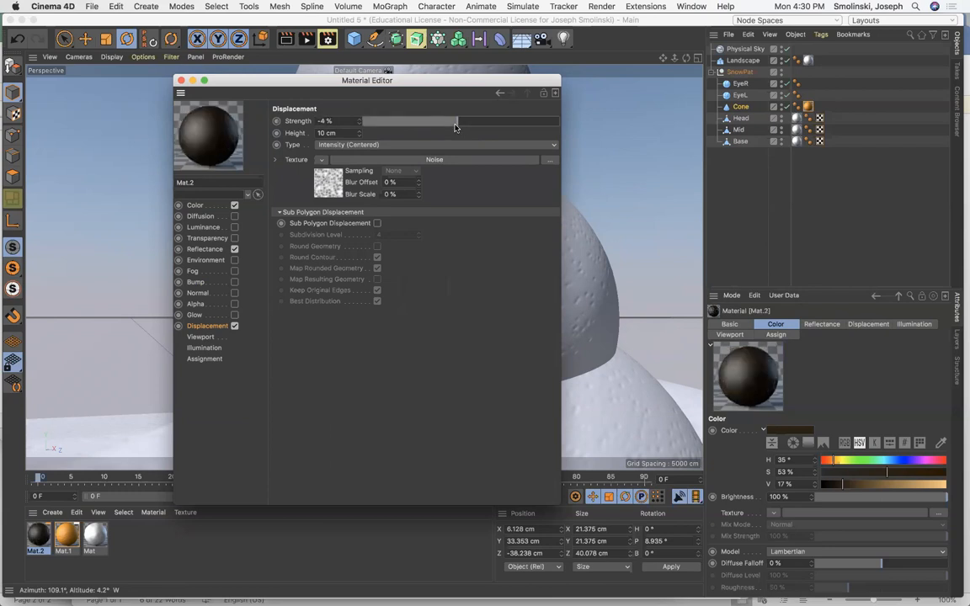
pyautogui.moveTo(452, 127); pyautogui.dragTo(439, 126)
pyautogui.write('5')
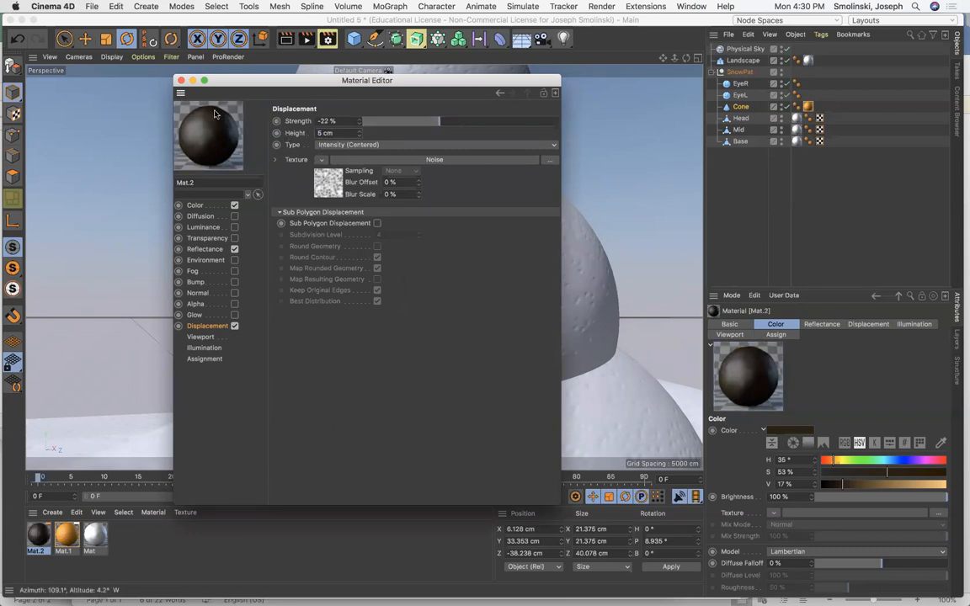
pyautogui.click(179, 81)
# Apply the dark material to both eye spheres and render a region around the eyes.
pyautogui.moveTo(37, 540); pyautogui.dragTo(362, 122)
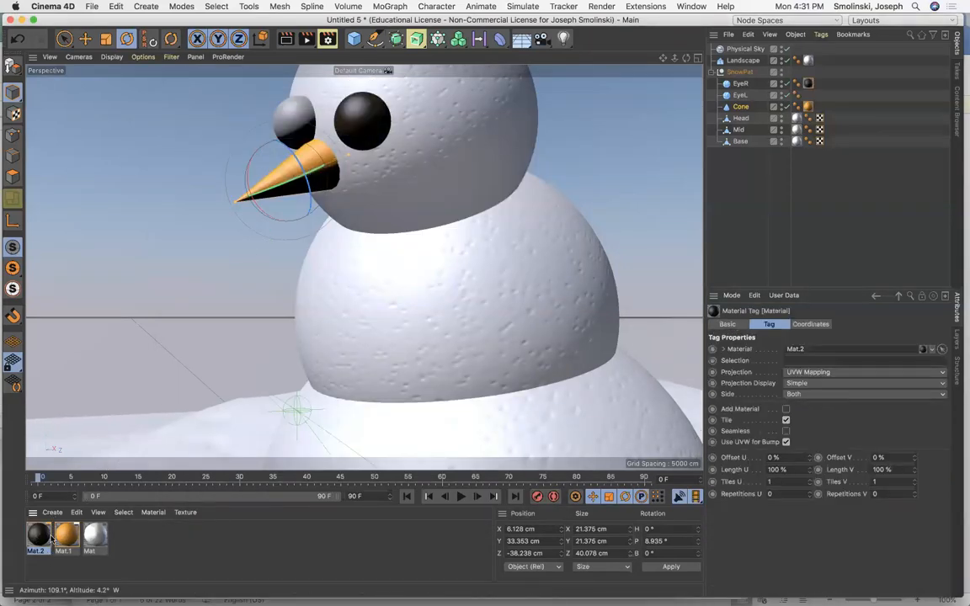
pyautogui.moveTo(44, 535); pyautogui.dragTo(300, 114)
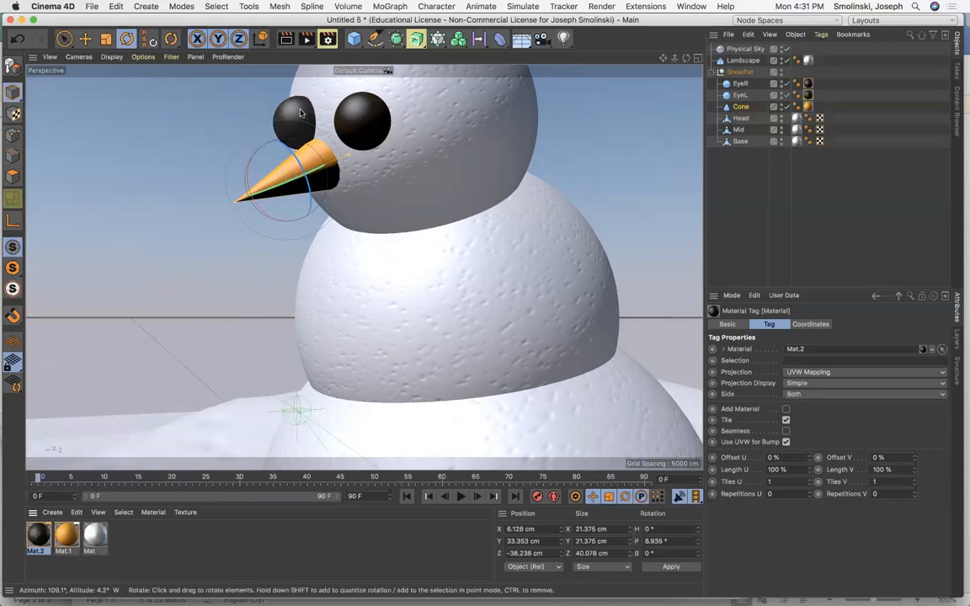
pyautogui.click(600, 7)
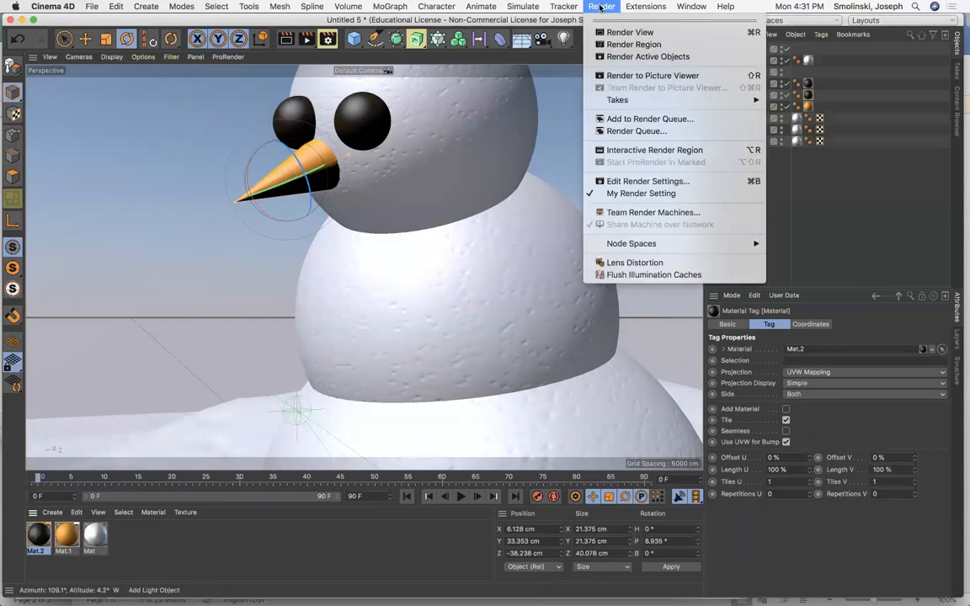
pyautogui.click(633, 44)
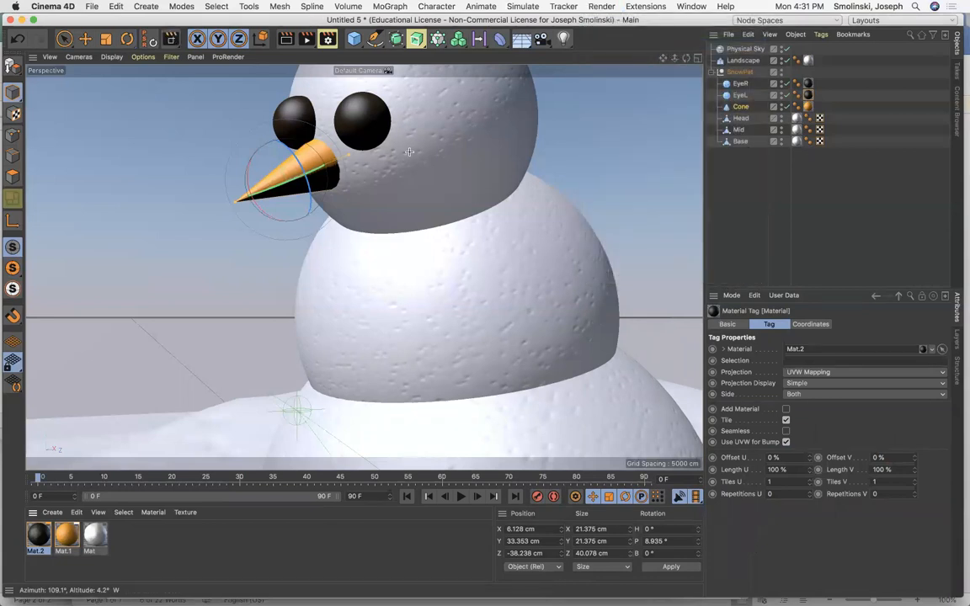
pyautogui.moveTo(405, 158); pyautogui.dragTo(254, 80)
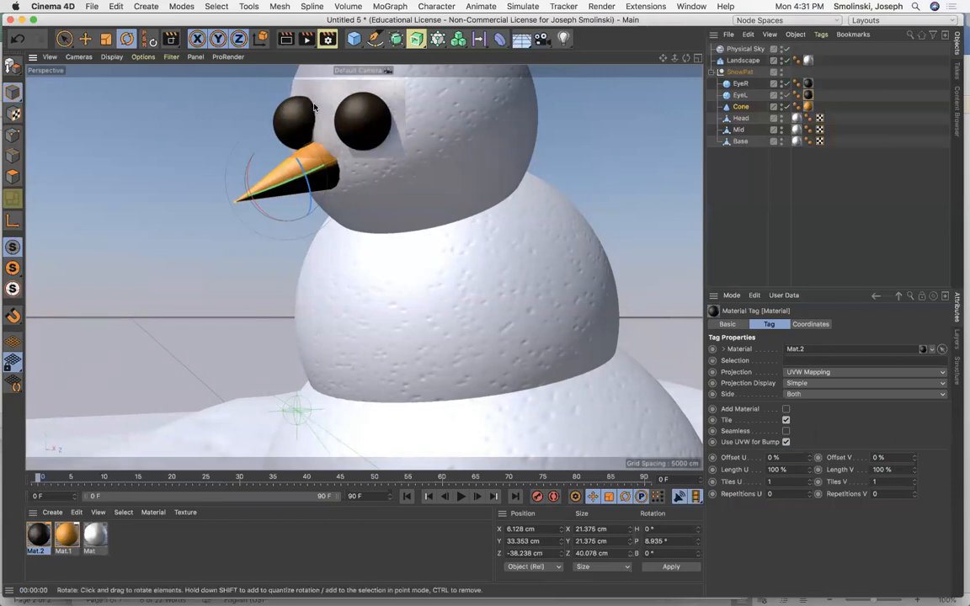
# Convert both eye spheres into editable polygon objects and render a region around the eyes.
pyautogui.click(740, 84)
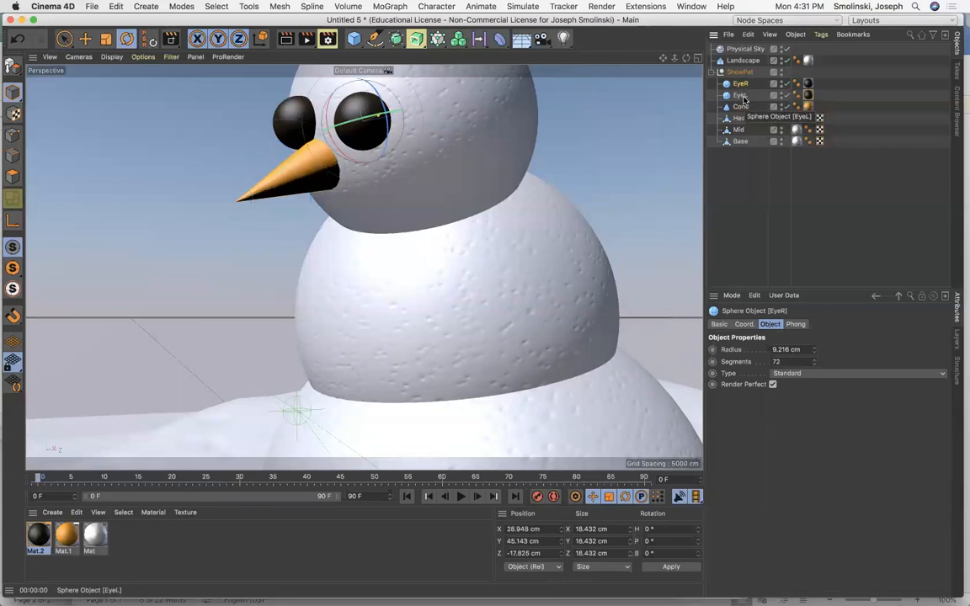
pyautogui.keyDown('shift'); pyautogui.click(741, 96); pyautogui.keyUp('shift')
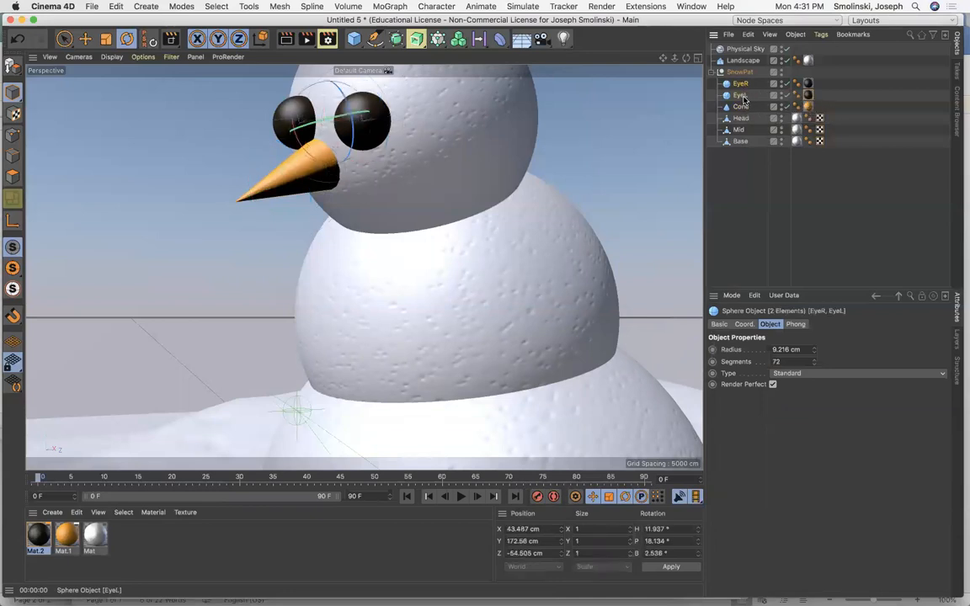
pyautogui.click(11, 68)
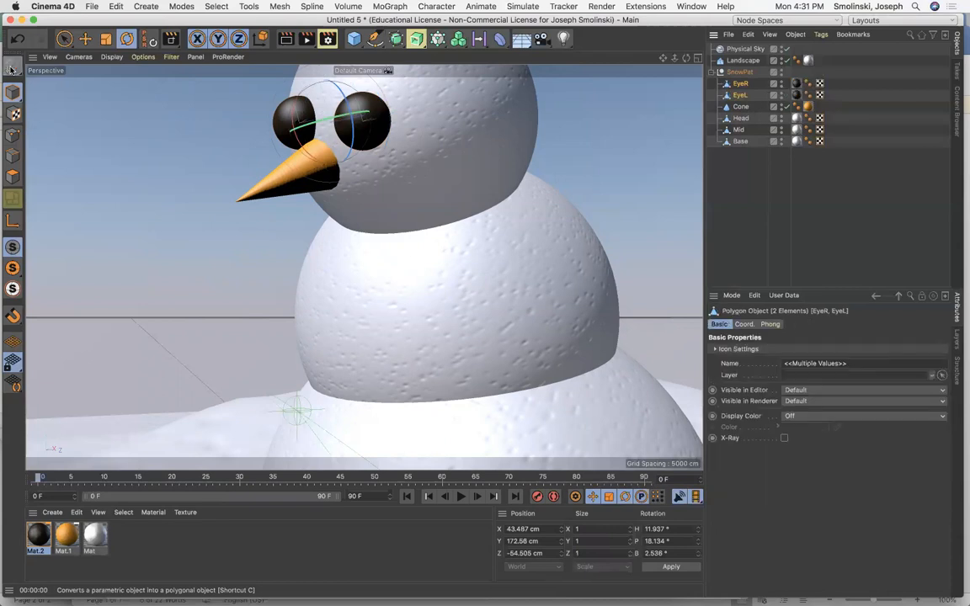
pyautogui.click(602, 7)
pyautogui.click(634, 44)
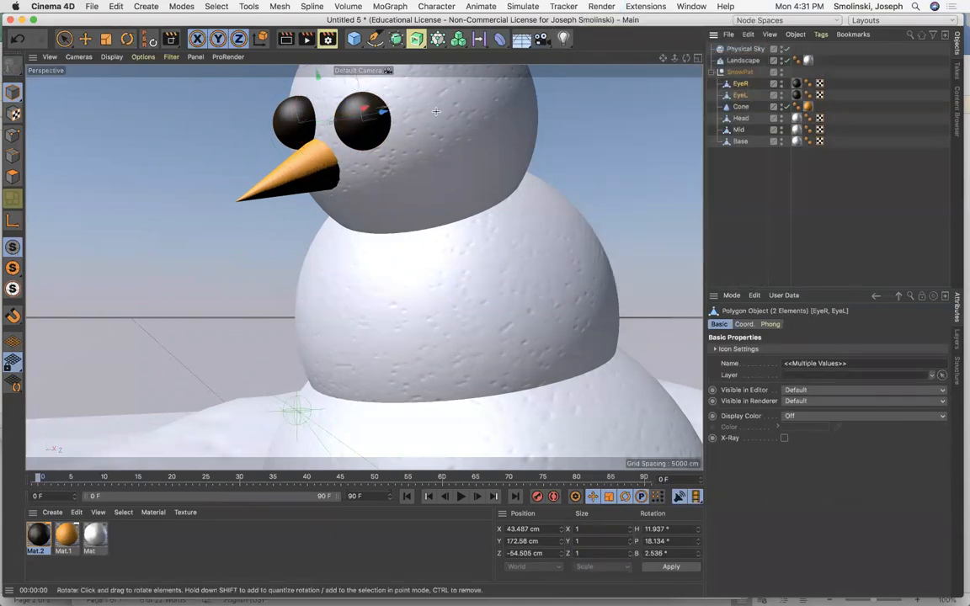
pyautogui.moveTo(294, 111); pyautogui.dragTo(261, 87)
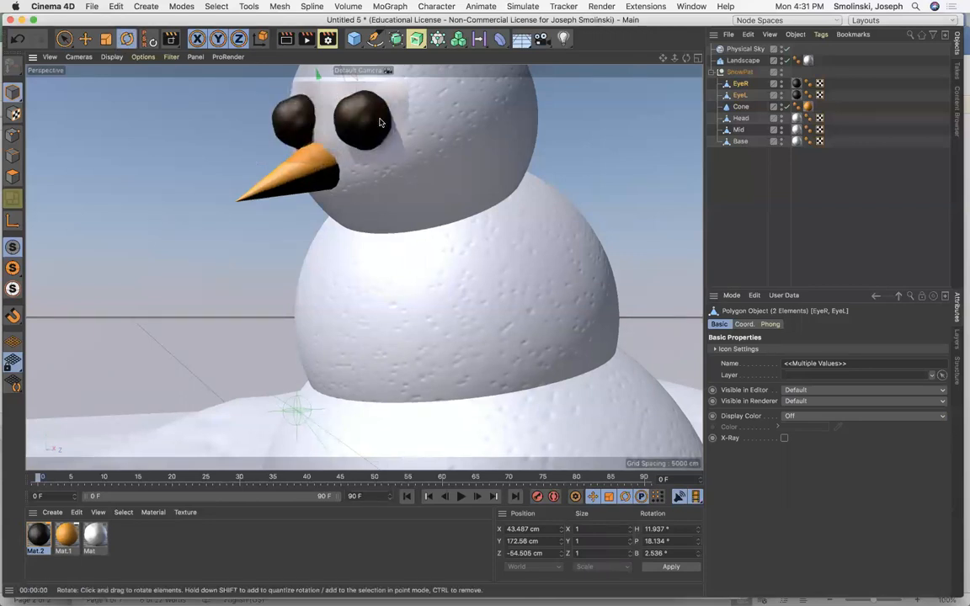
# Set the dark material's displacement strength to -44% and render a region around the eyes.
pyautogui.doubleClick(38, 535)
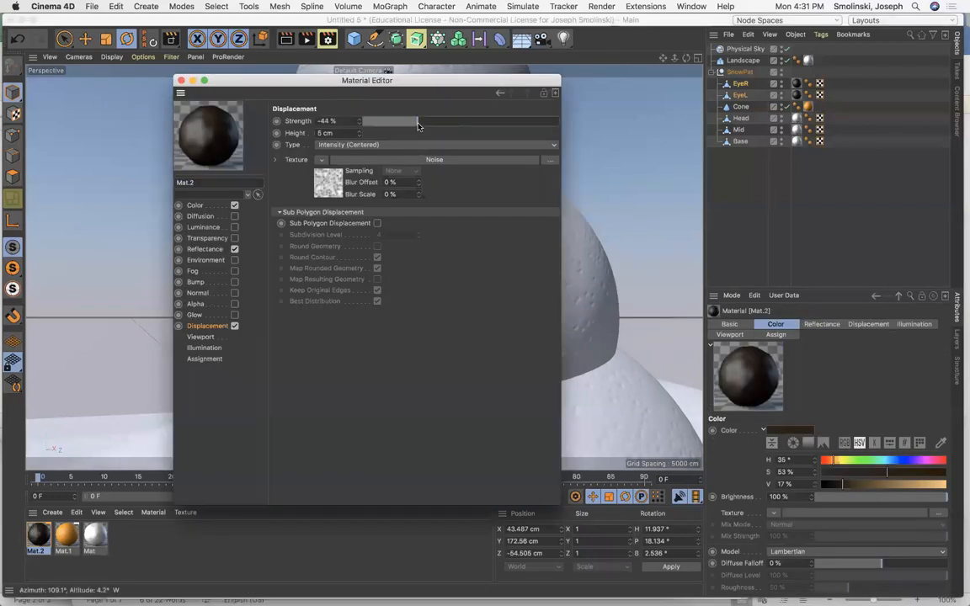
pyautogui.click(180, 80)
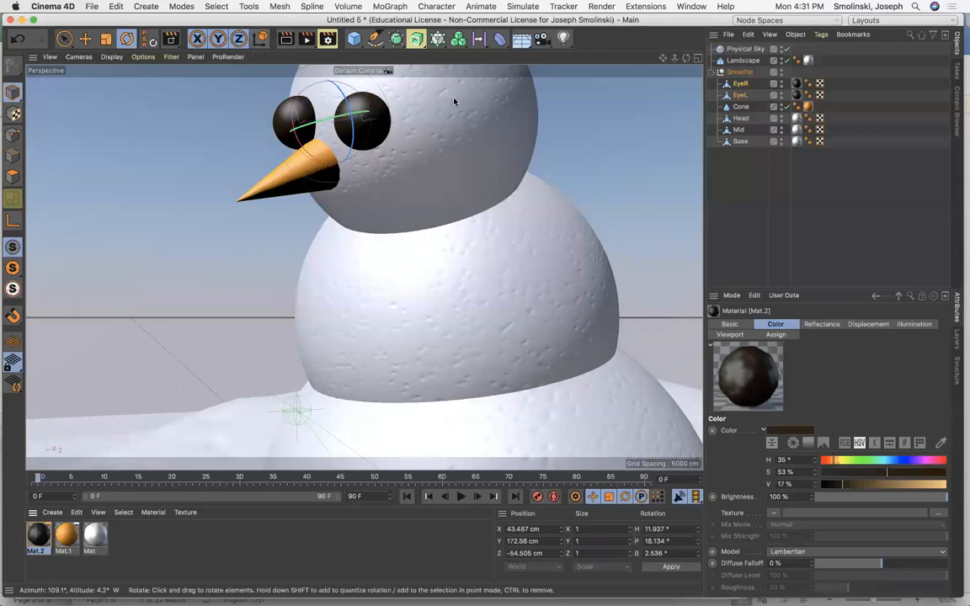
pyautogui.click(602, 6)
pyautogui.click(608, 44)
pyautogui.moveTo(399, 145); pyautogui.dragTo(243, 79)
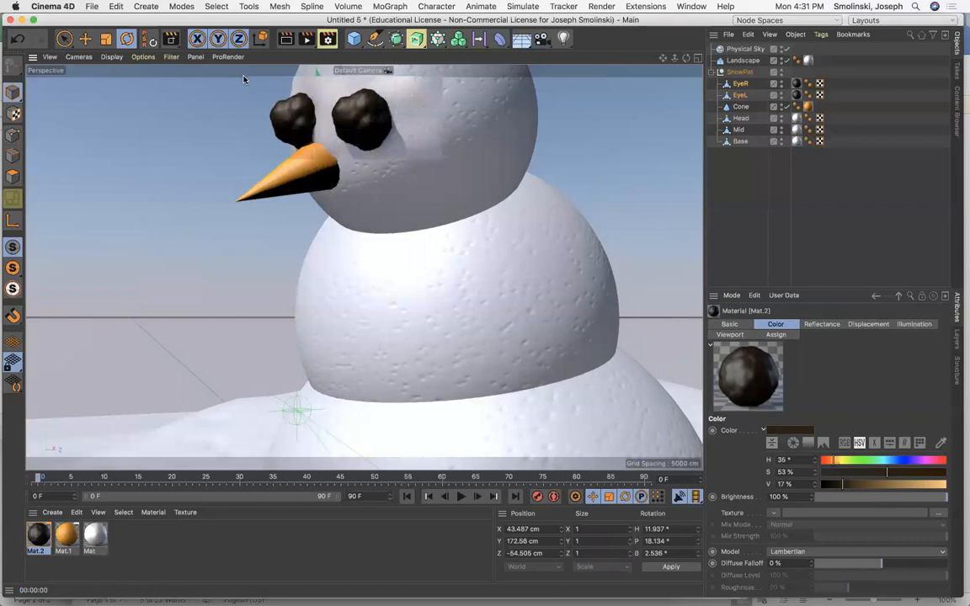
# Select both eyes and move them together about 4 cm back into the snowman's head.
pyautogui.click(740, 85)
pyautogui.click(740, 96)
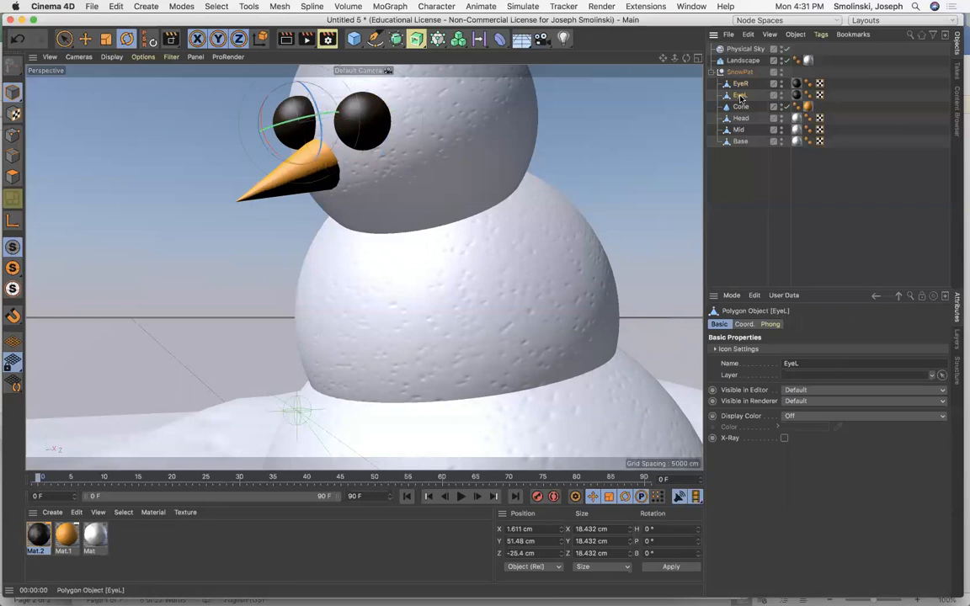
pyautogui.keyDown('shift'); pyautogui.click(740, 84); pyautogui.keyUp('shift')
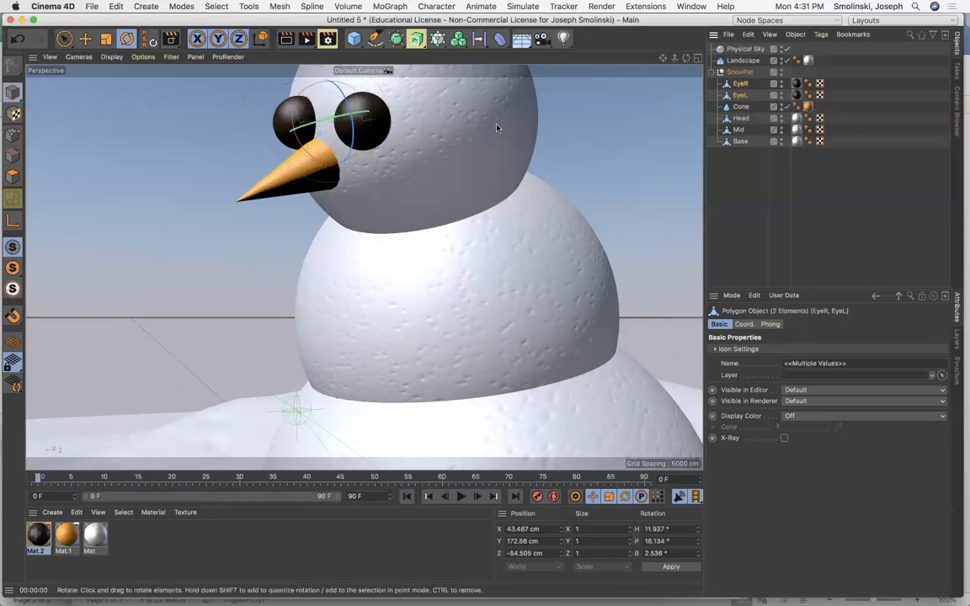
pyautogui.press('e')
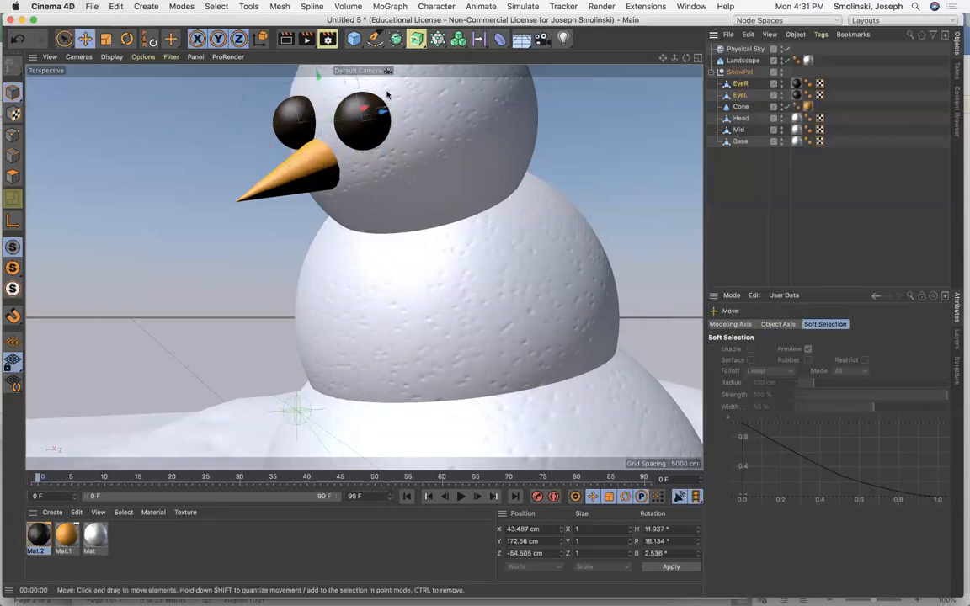
pyautogui.moveTo(363, 110); pyautogui.dragTo(390, 107)
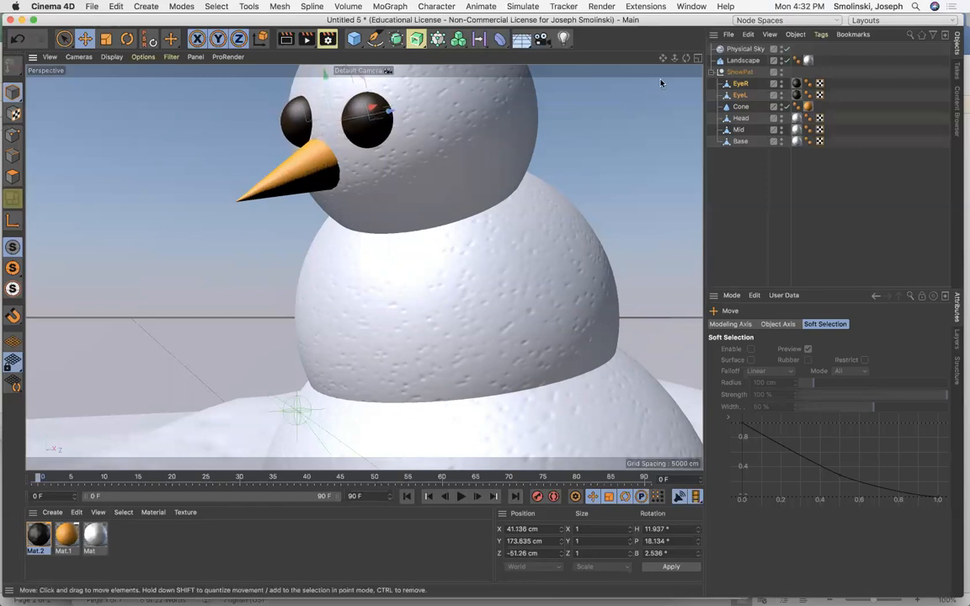
# Render the active view of the snowman's upper body and of the whole snowman from a lower angle.
pyautogui.scroll(-4, 390, 107)
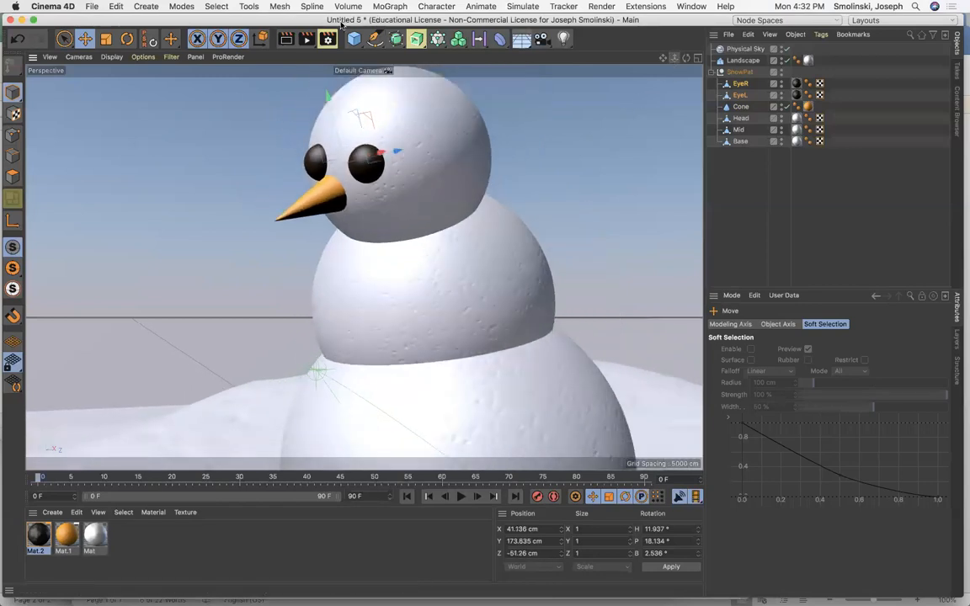
pyautogui.click(287, 41)
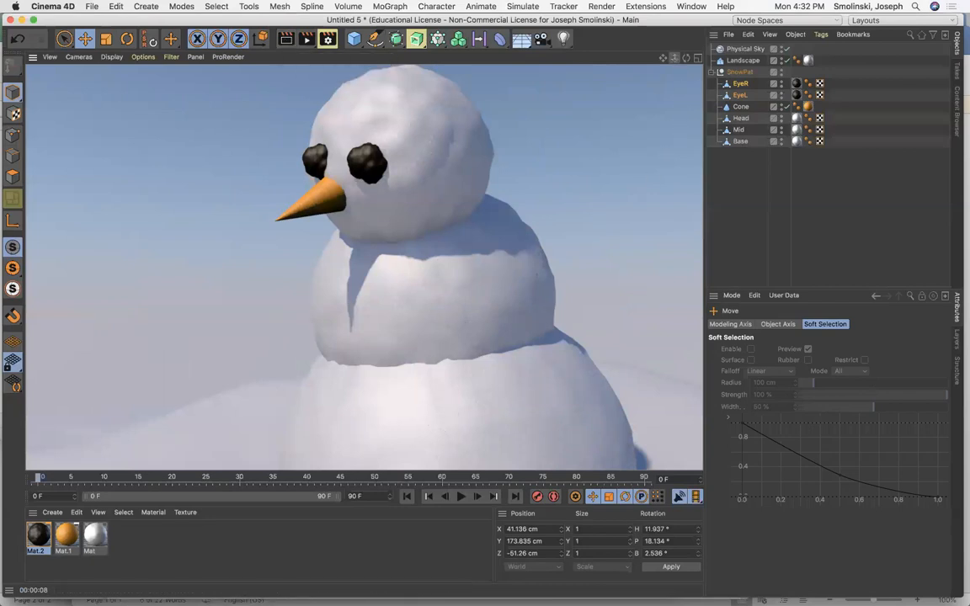
pyautogui.moveTo(675, 58); pyautogui.dragTo(607, 51)
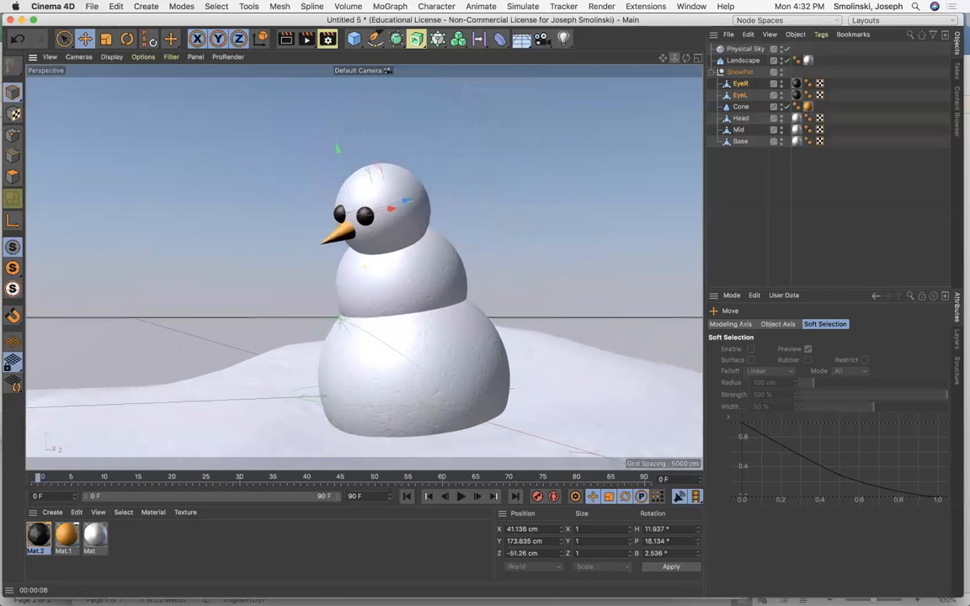
pyautogui.moveTo(686, 58); pyautogui.dragTo(703, 46)
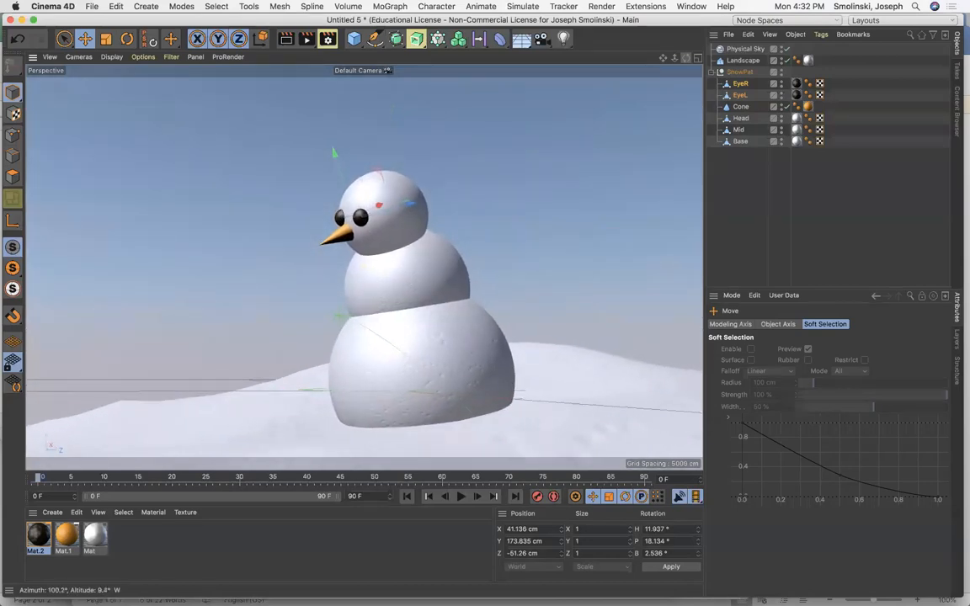
pyautogui.click(287, 40)
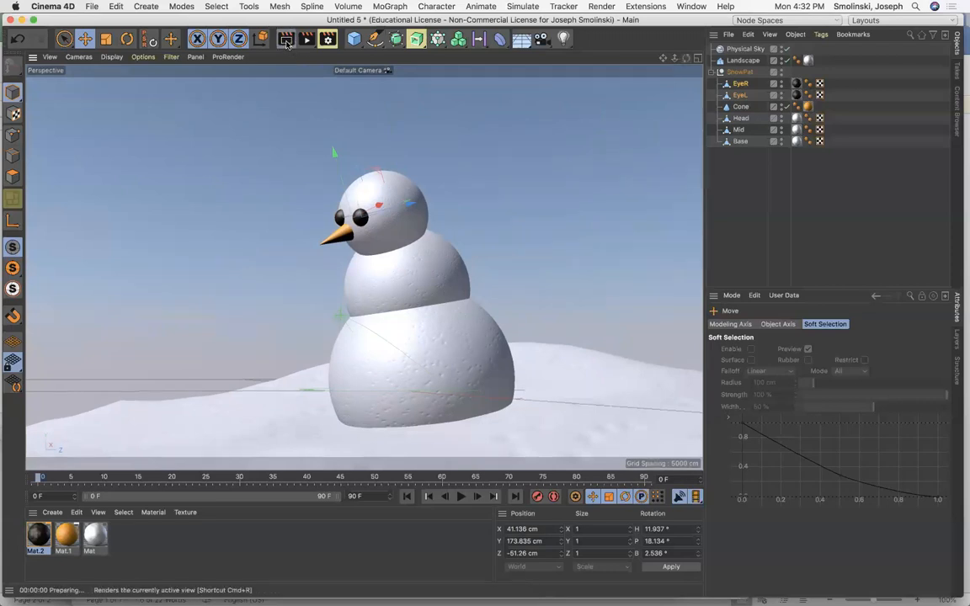